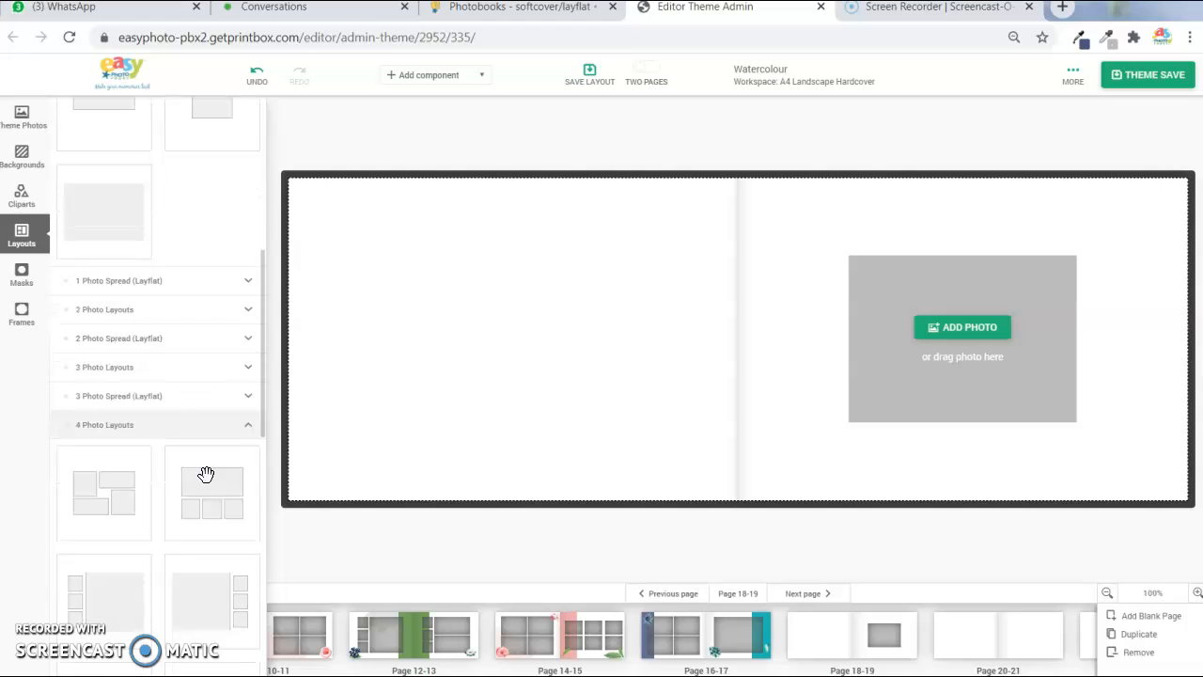
# Apply a two-by-two four-photo layout to the empty left page and place the sandals photo in its upper-left frame
pyautogui.scroll(-3, 204, 458)
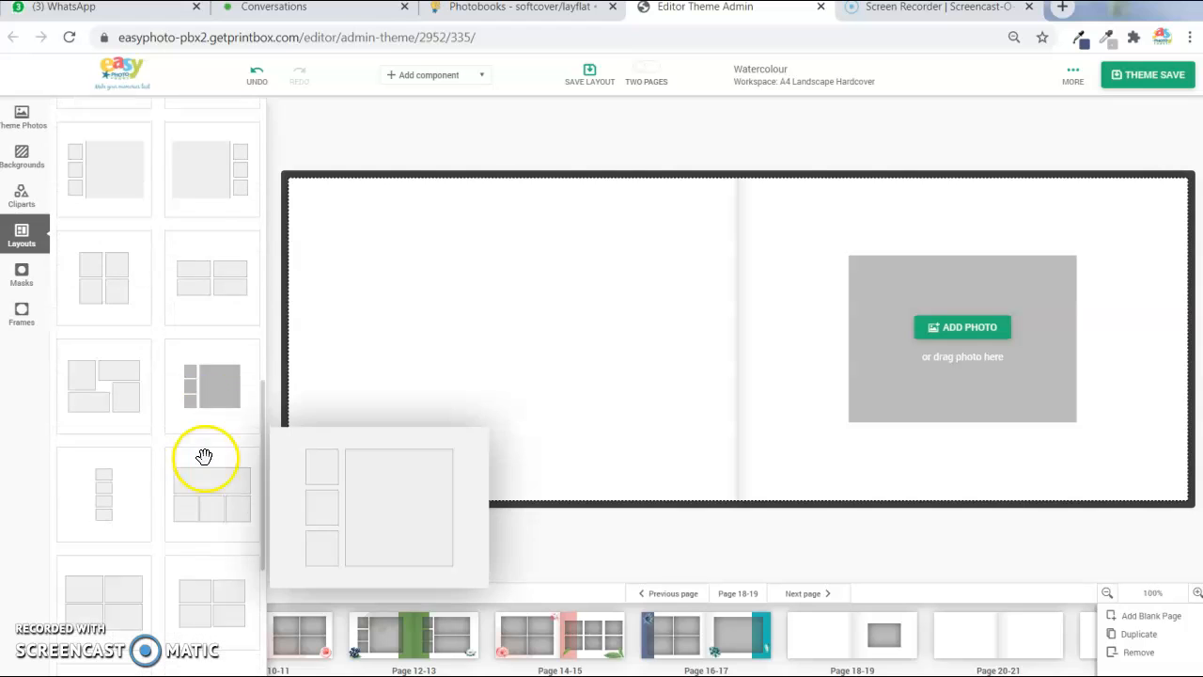
pyautogui.moveTo(244, 454); pyautogui.dragTo(483, 376)
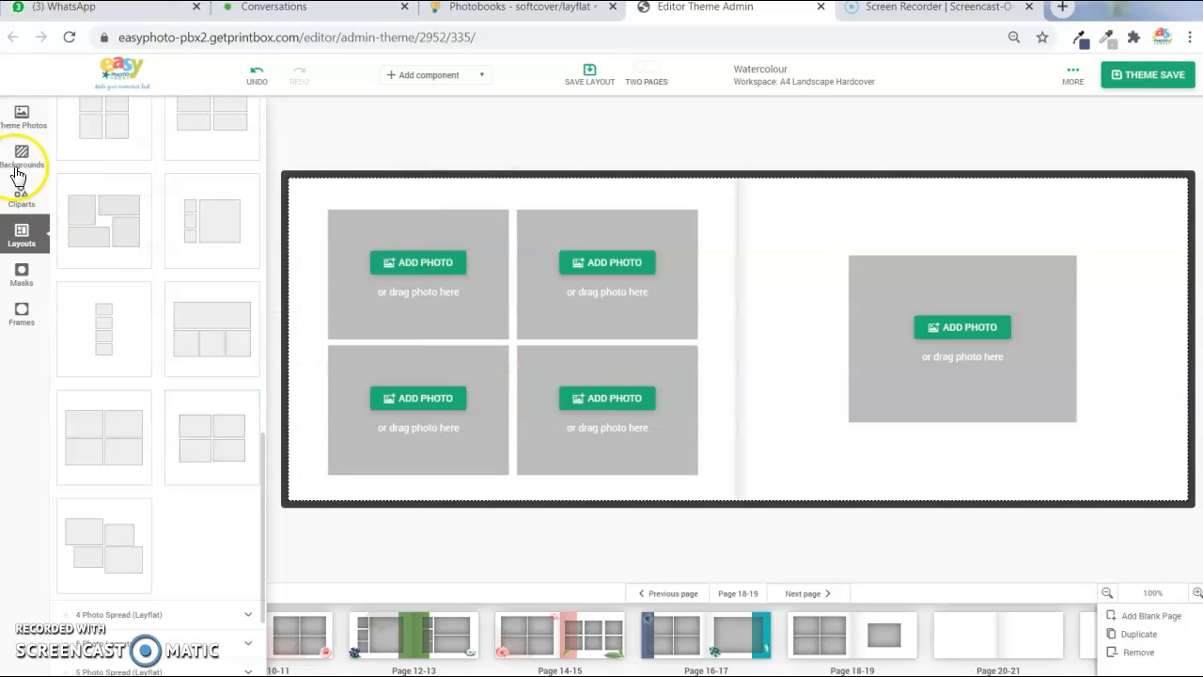
pyautogui.click(23, 127)
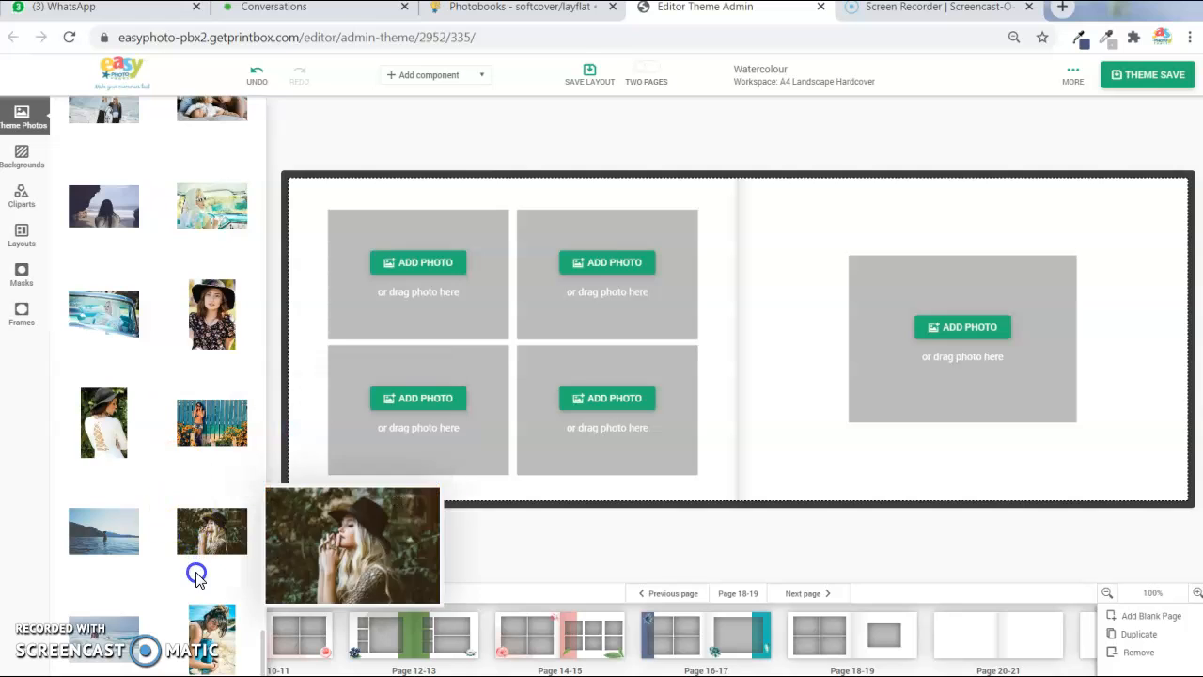
pyautogui.moveTo(206, 438)
pyautogui.scroll(5, 205, 434)
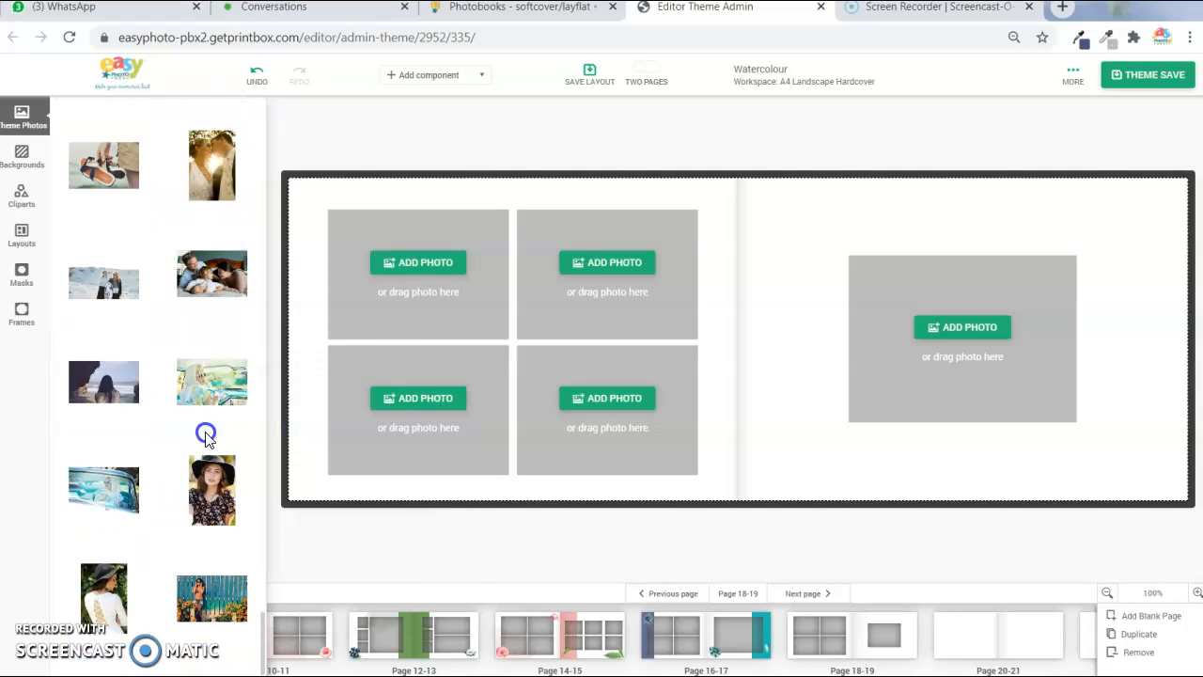
pyautogui.moveTo(130, 423)
pyautogui.moveTo(130, 423); pyautogui.dragTo(389, 291)
# Place the family-in-bed photo in the left page's upper-right frame and the baby-in-bonnet photo in the lower-right frame
pyautogui.scroll(-3, 174, 393)
pyautogui.moveTo(175, 393)
pyautogui.scroll(1, 175, 393)
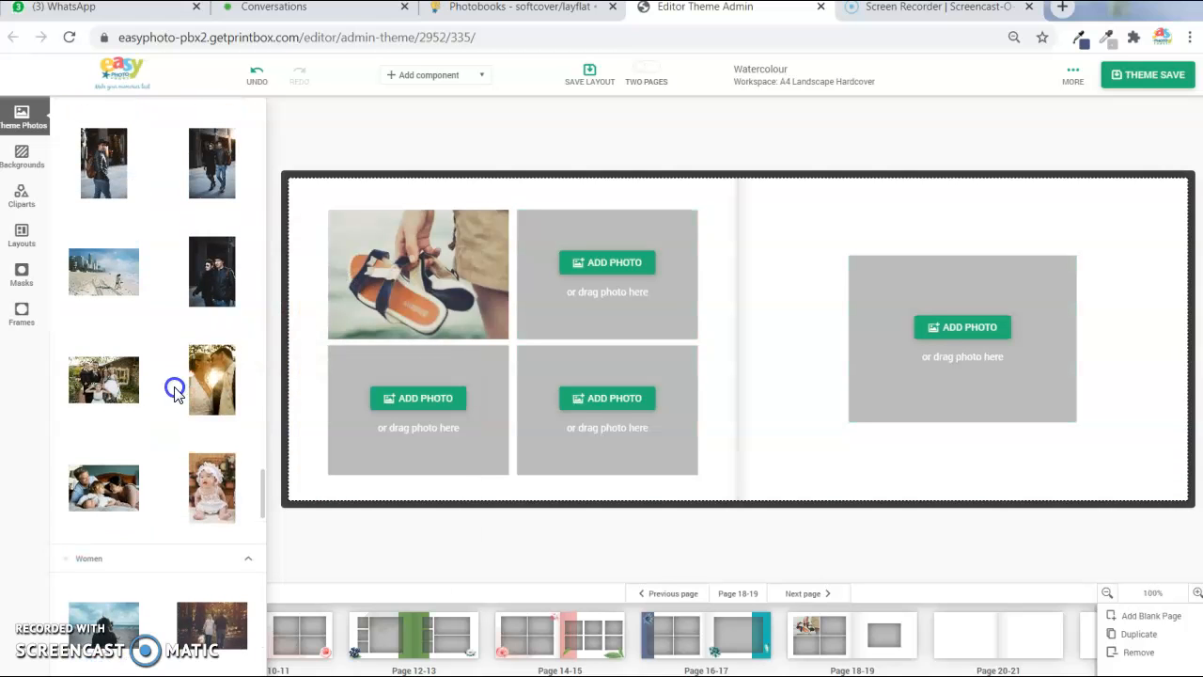
pyautogui.scroll(-2, 144, 326)
pyautogui.moveTo(143, 326); pyautogui.dragTo(644, 288)
pyautogui.moveTo(187, 328)
pyautogui.moveTo(201, 310); pyautogui.dragTo(607, 410)
# Fill the right page's frame with the woman-in-the-sea photo and the left page's lower-left frame with the long-haired woman photo
pyautogui.scroll(-1, 140, 398)
pyautogui.scroll(-1, 136, 419)
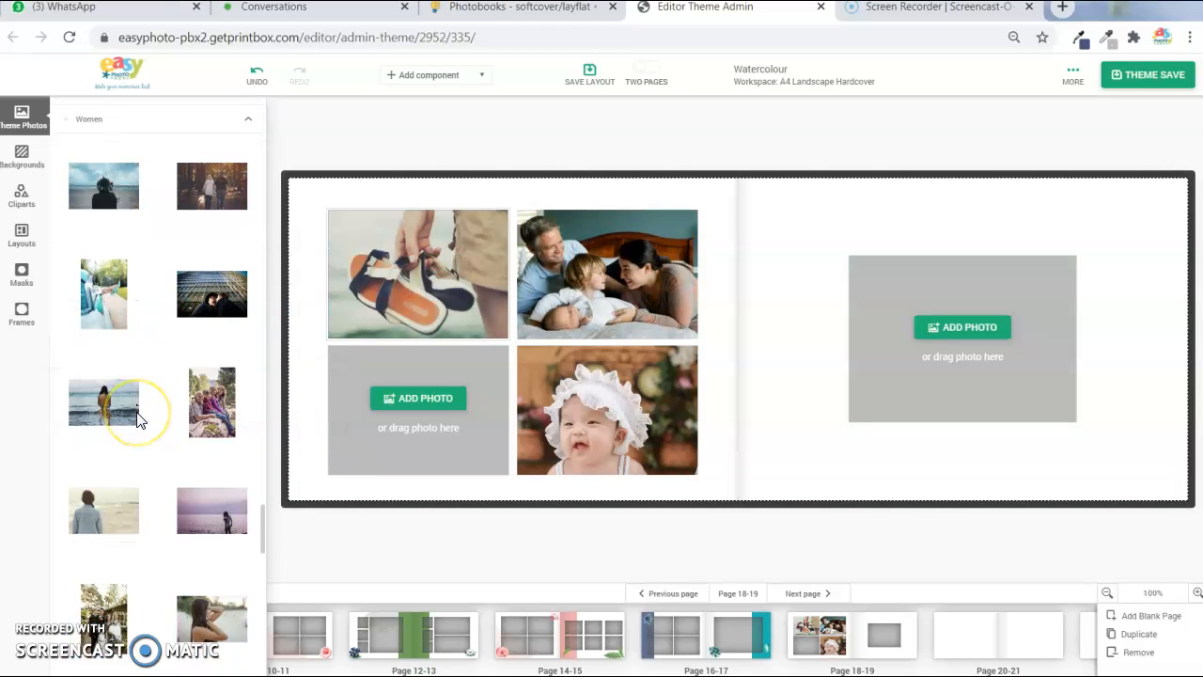
pyautogui.moveTo(94, 403); pyautogui.dragTo(333, 382)
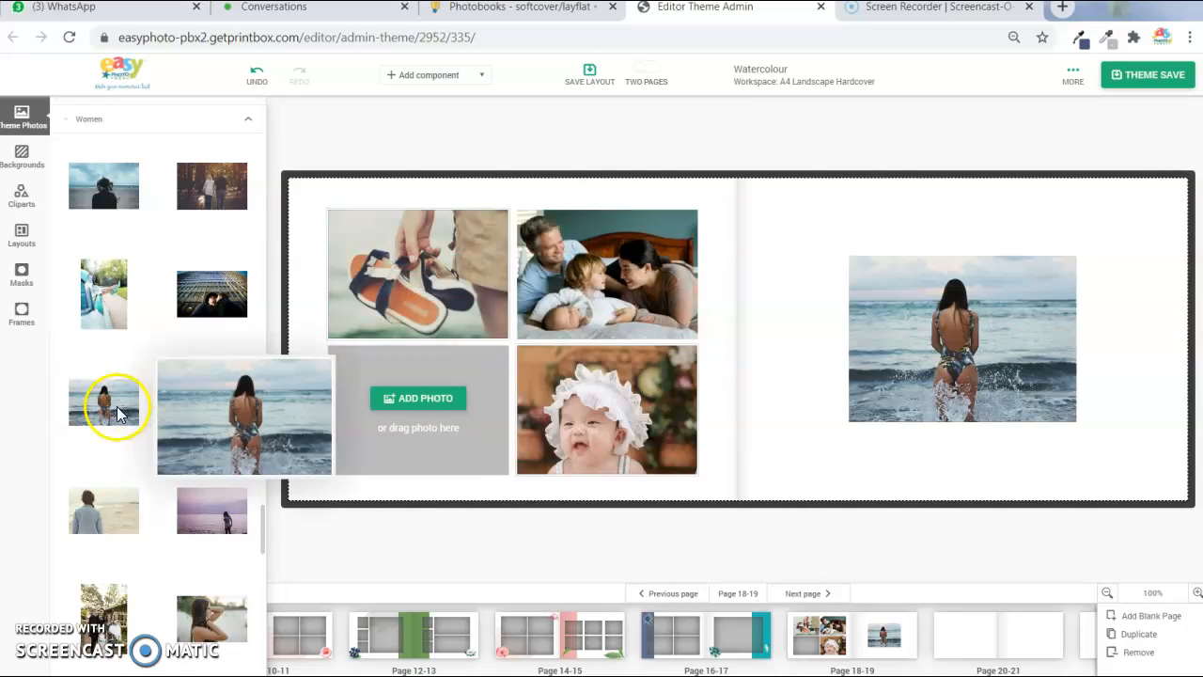
pyautogui.scroll(-3, 134, 485)
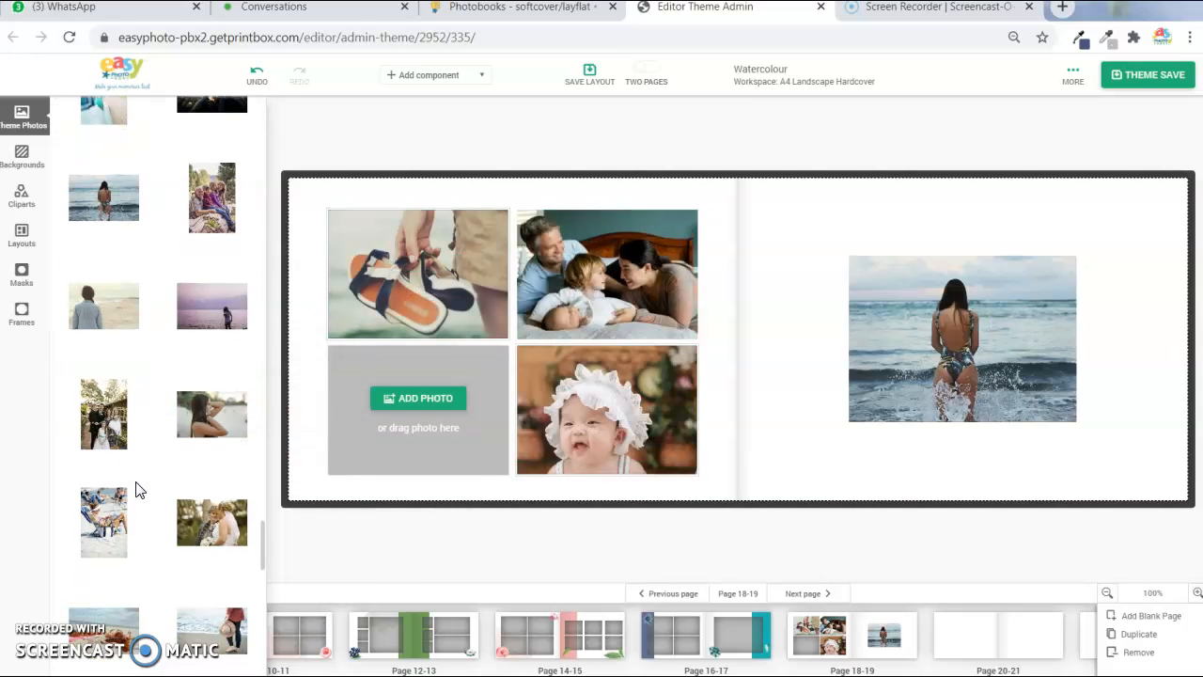
pyautogui.moveTo(217, 415); pyautogui.dragTo(430, 398)
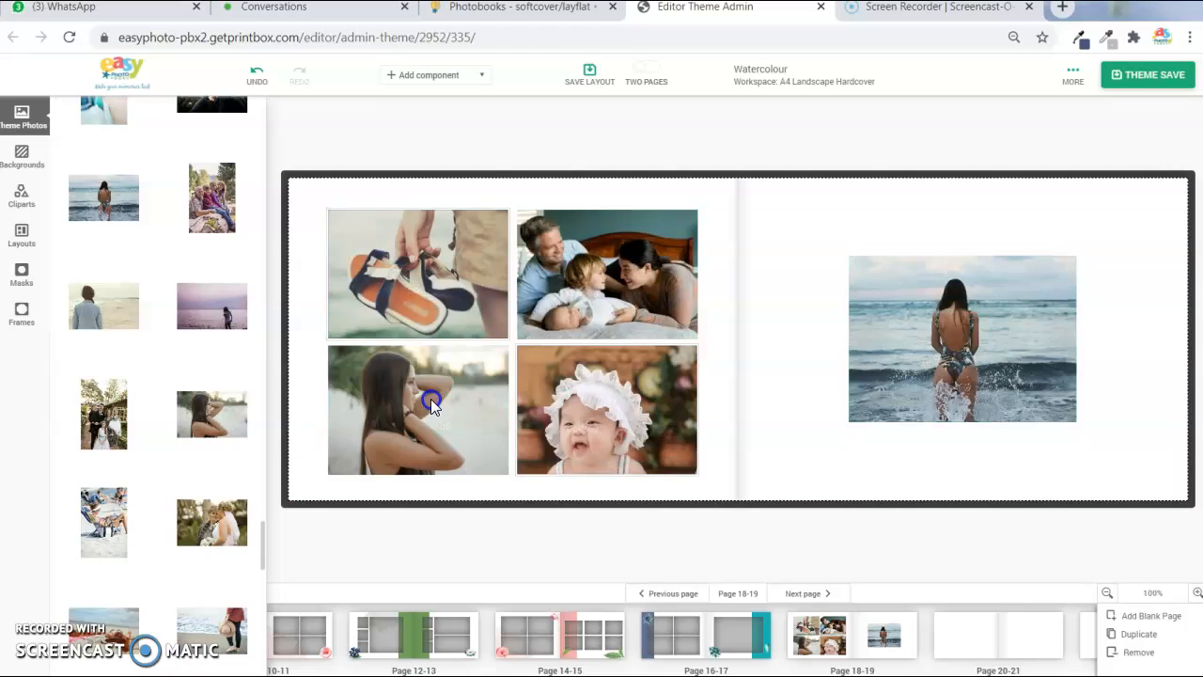
# Shift the sea photo inside its frame on the right page and zoom it in
pyautogui.click(967, 355)
pyautogui.moveTo(967, 352); pyautogui.dragTo(1012, 381)
pyautogui.click(836, 448)
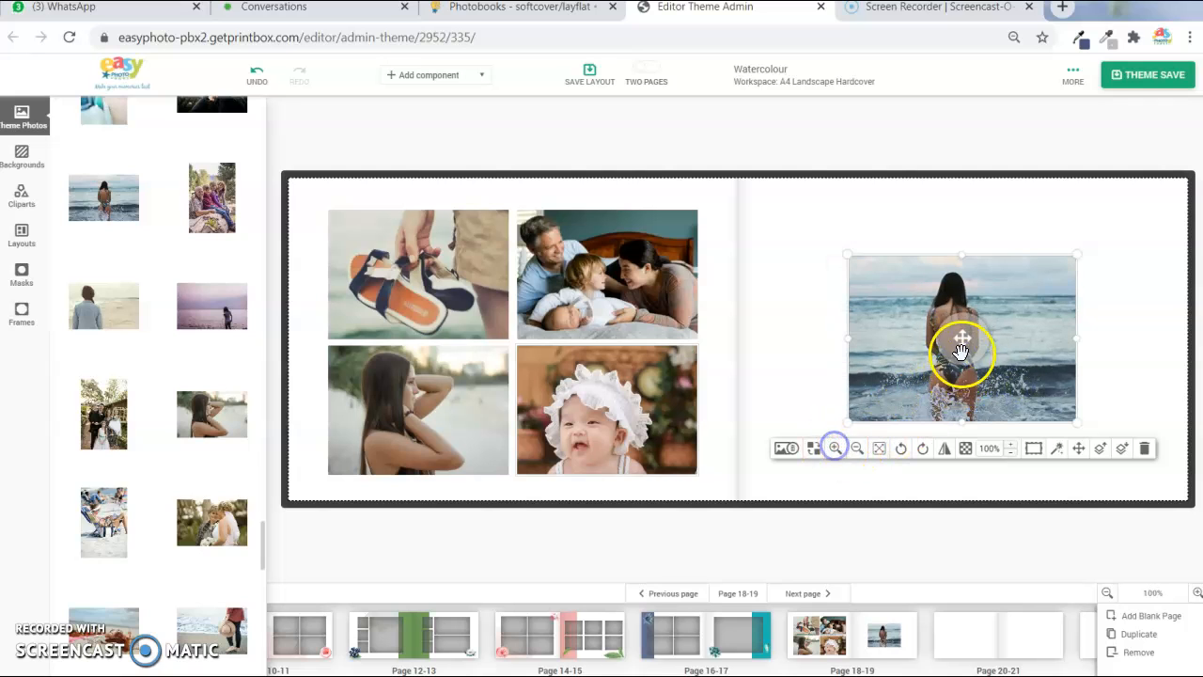
# Reposition the baby photo and the family photo within their frames on the left page
pyautogui.click(648, 380)
pyautogui.moveTo(603, 406); pyautogui.dragTo(612, 389)
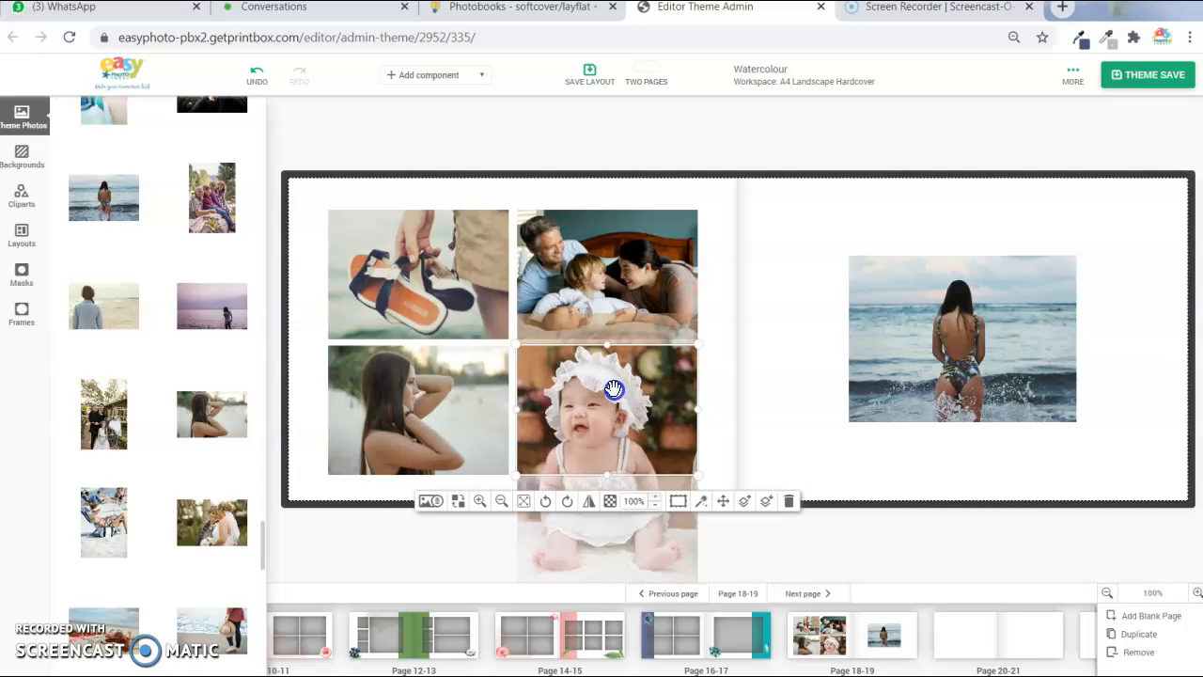
pyautogui.click(607, 290)
pyautogui.moveTo(603, 287); pyautogui.dragTo(619, 288)
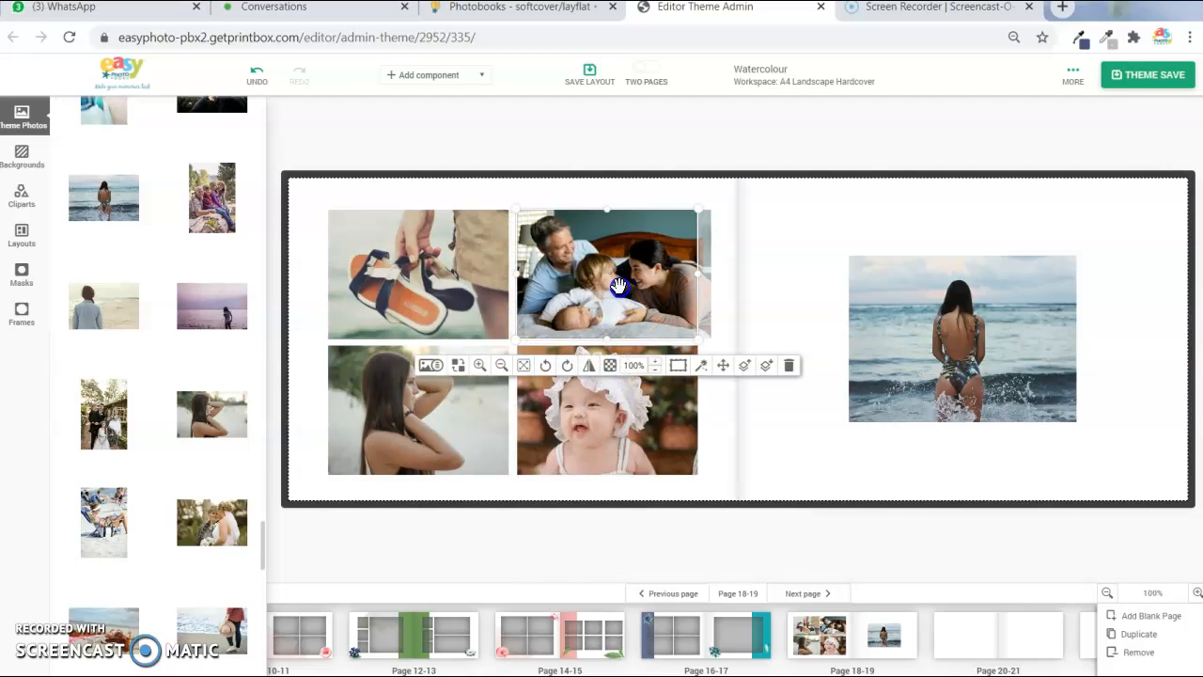
# Adjust the zoom of the sandals photo and reposition it within its frame
pyautogui.click(460, 286)
pyautogui.click(342, 366)
pyautogui.click(342, 367)
pyautogui.click(363, 368)
pyautogui.click(360, 368)
pyautogui.click(337, 367)
pyautogui.moveTo(413, 275); pyautogui.dragTo(422, 269)
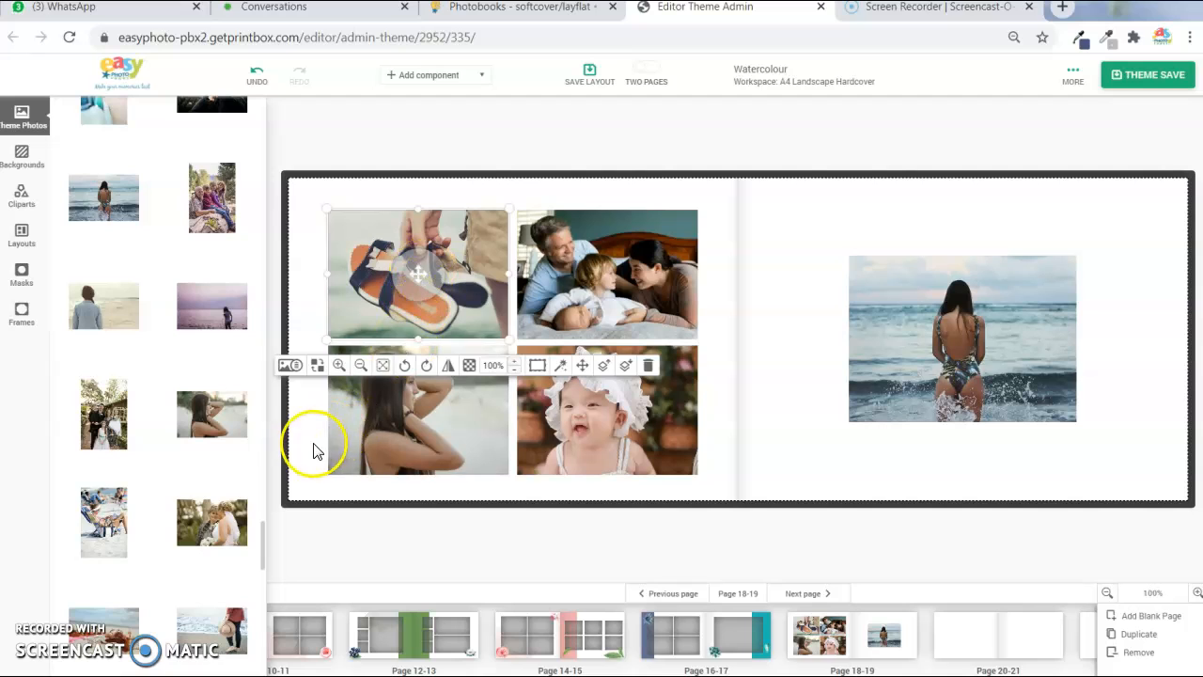
pyautogui.click(311, 448)
# Add a rectangle to the left page and move it over the two photos nearest the fold
pyautogui.click(484, 79)
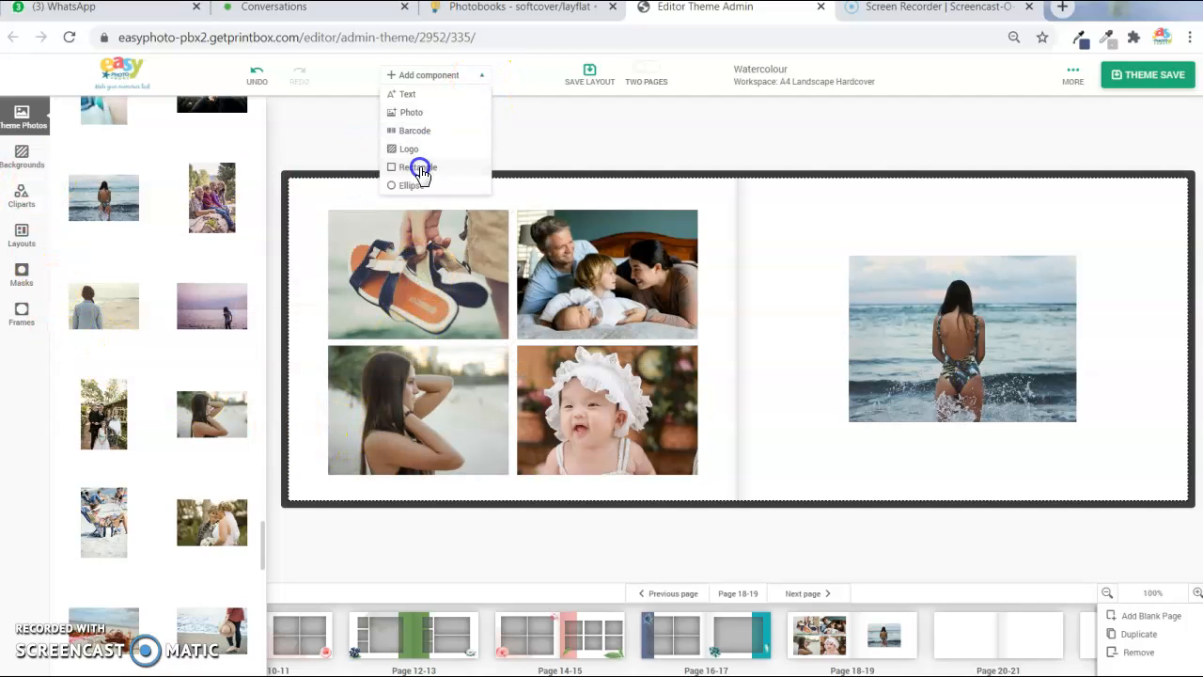
pyautogui.click(418, 168)
pyautogui.moveTo(494, 290); pyautogui.dragTo(598, 289)
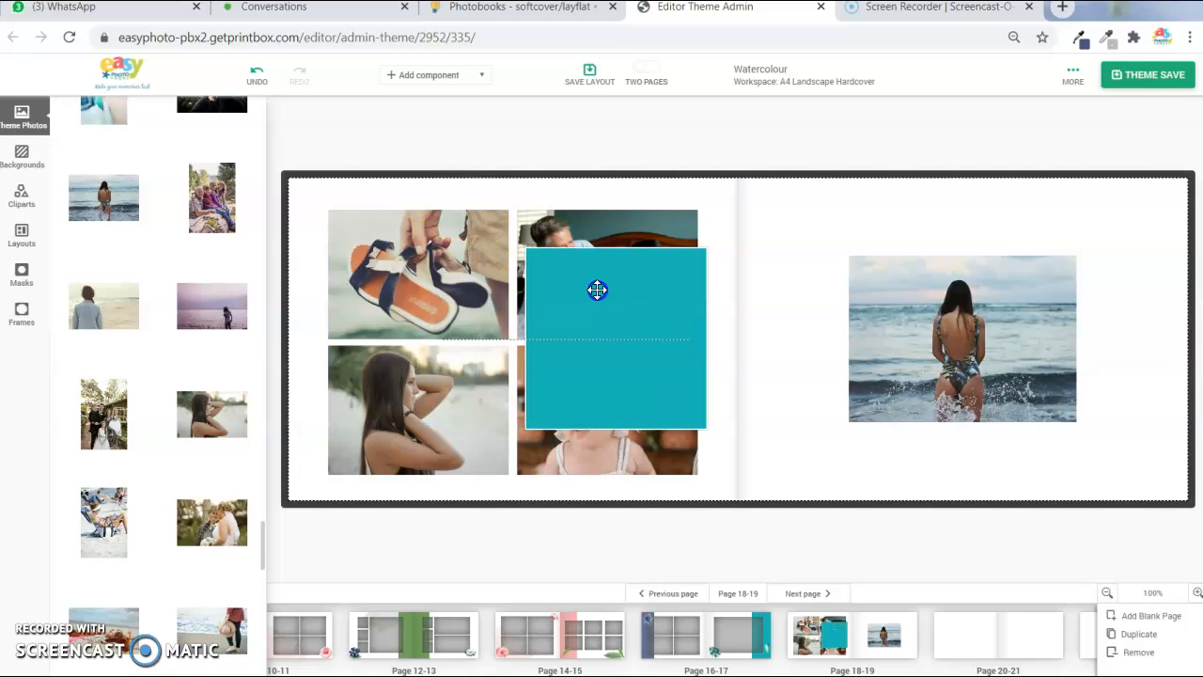
# Sample the dark teal wall colour from the family photo with the eyedropper and copy its hex code
pyautogui.click(1076, 44)
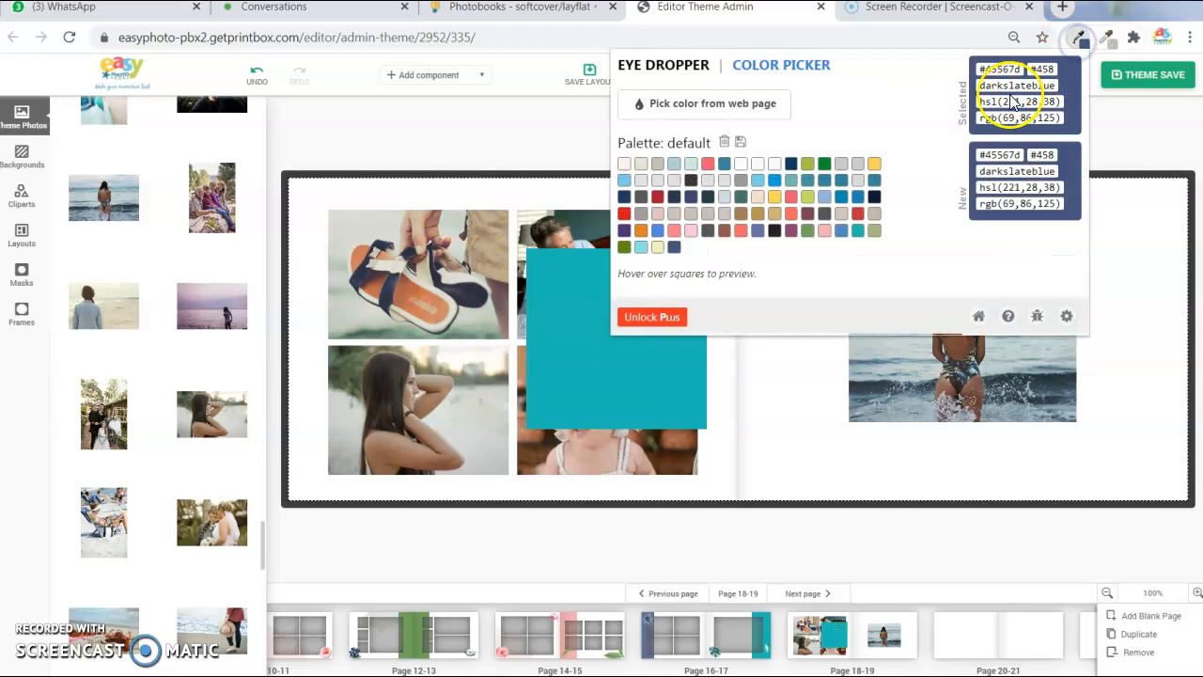
pyautogui.click(670, 113)
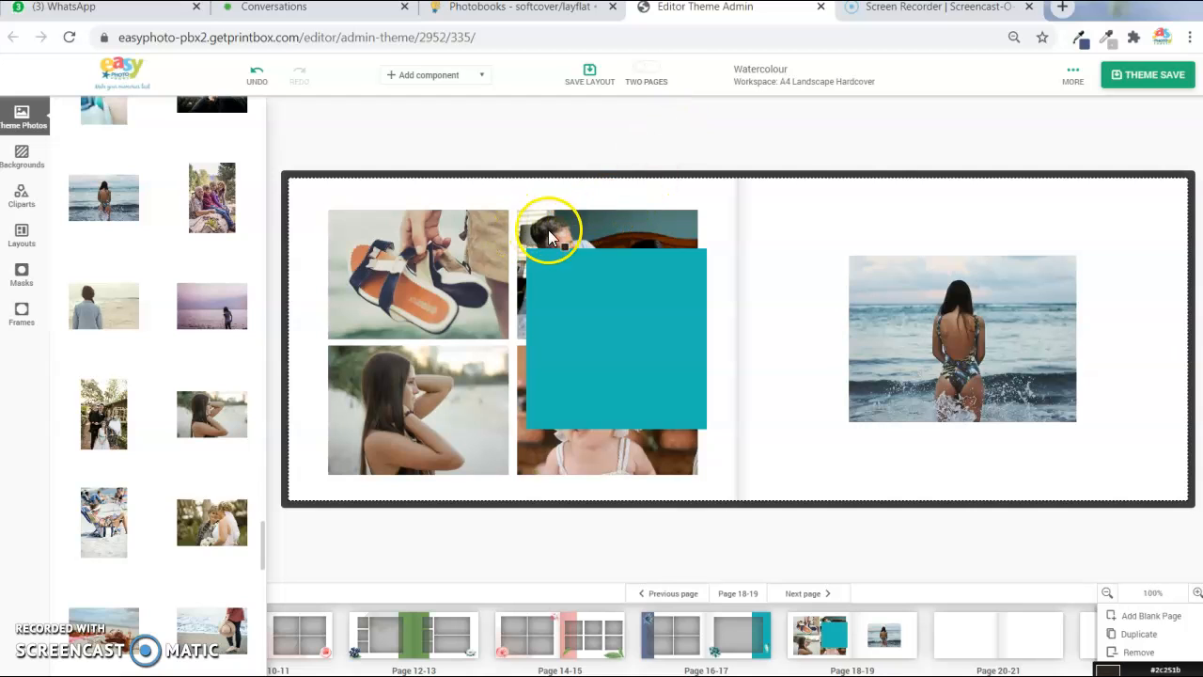
pyautogui.click(630, 220)
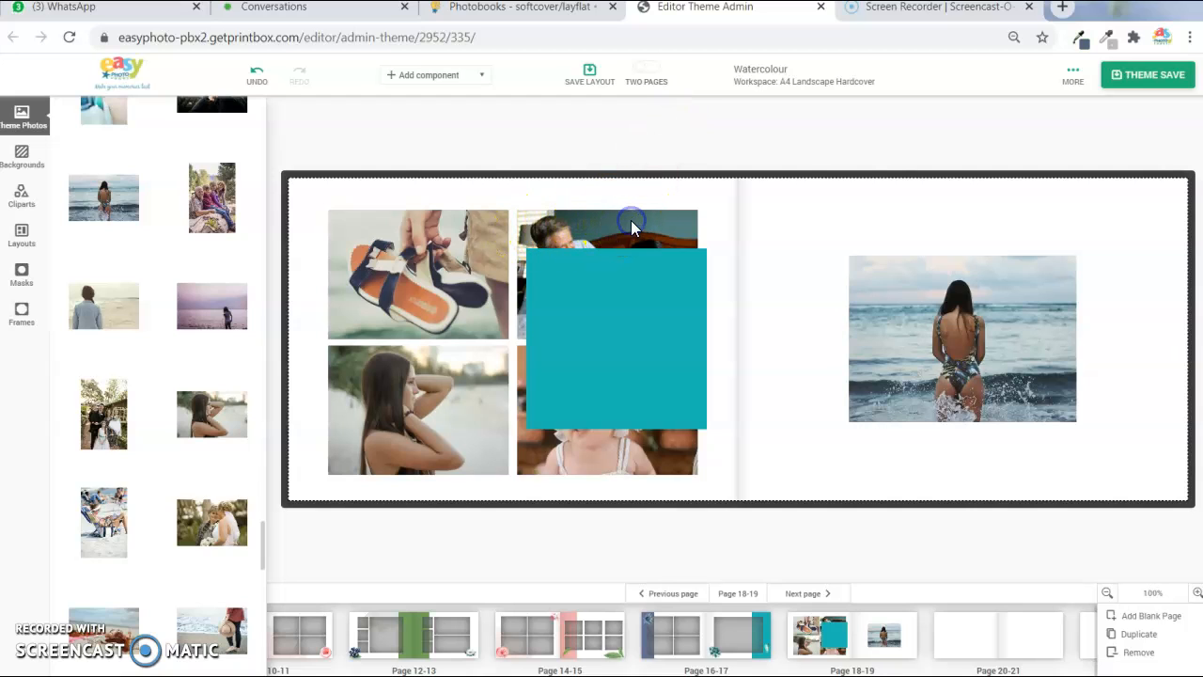
pyautogui.click(1078, 39)
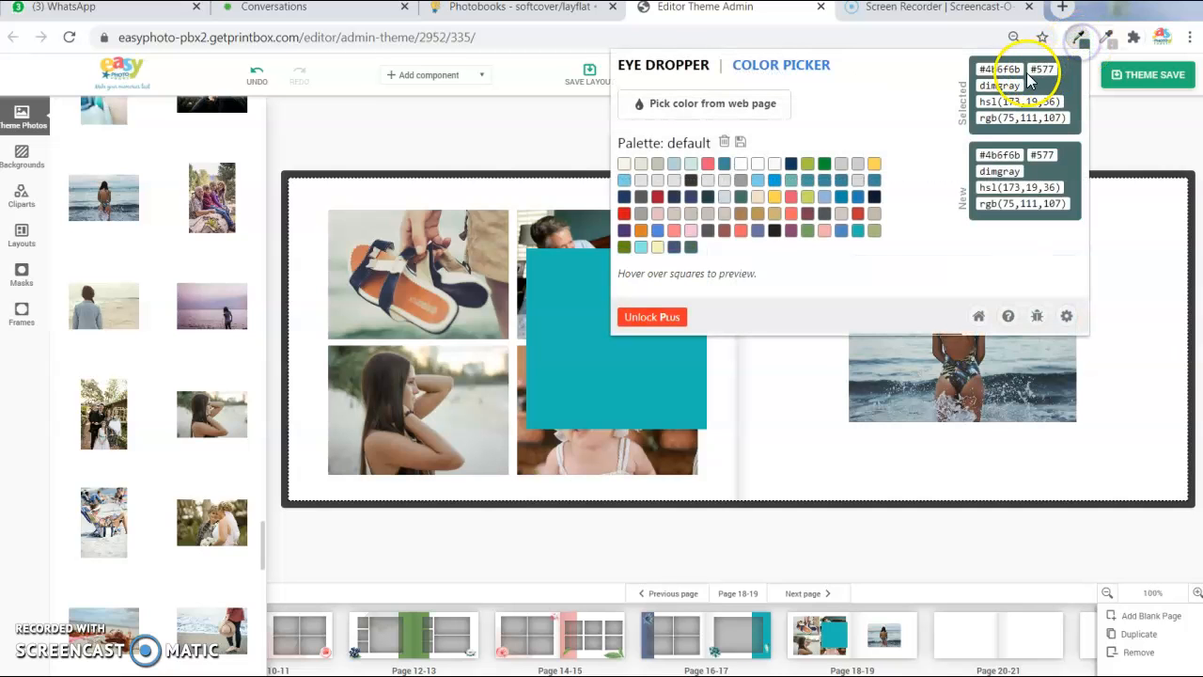
pyautogui.rightClick(980, 70)
pyautogui.click(996, 83)
# Set the left page rectangle's fill colour to #4b6f6b
pyautogui.click(564, 346)
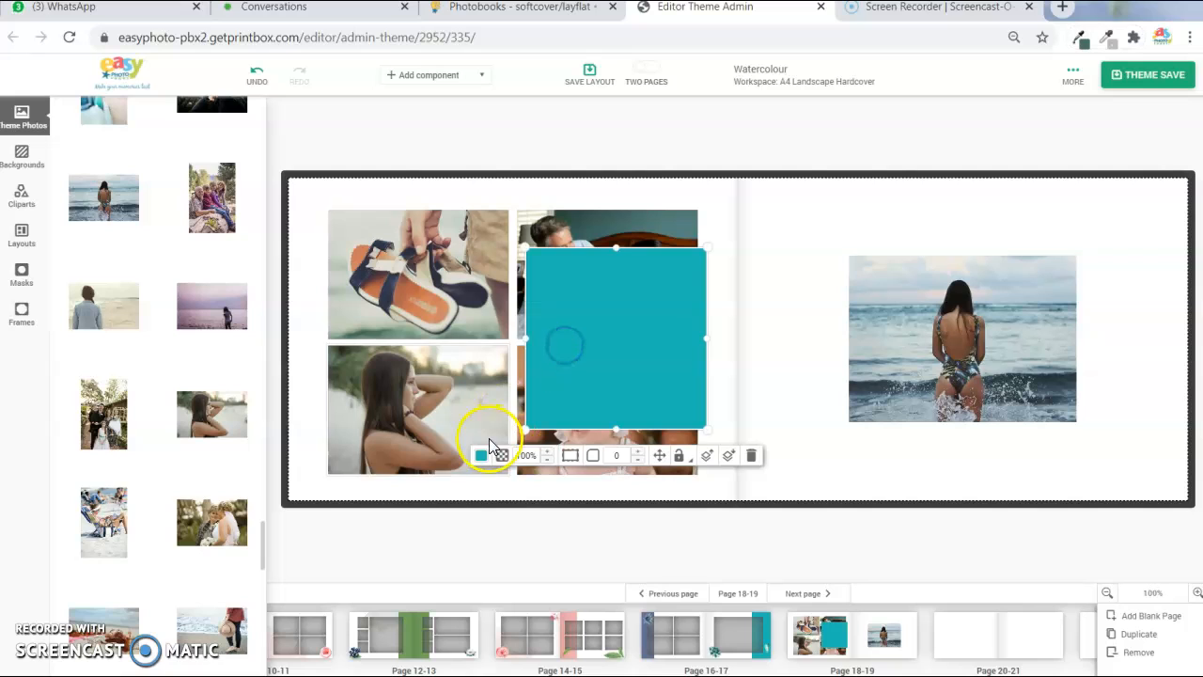
pyautogui.click(476, 457)
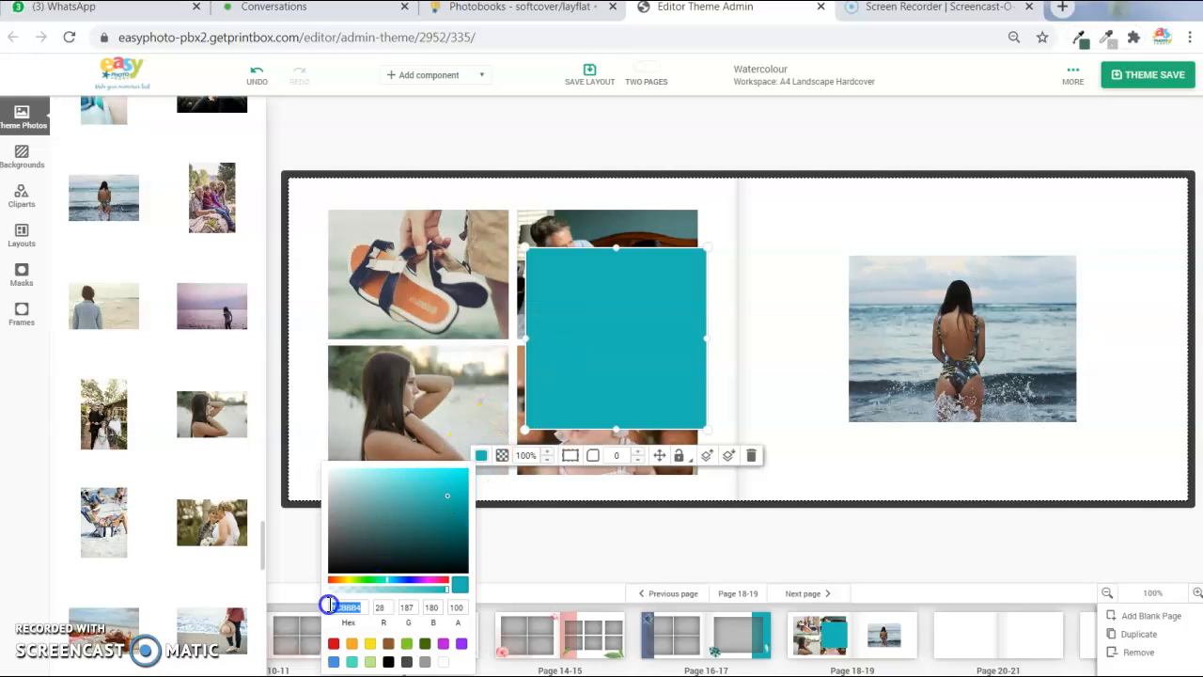
pyautogui.rightClick(334, 606)
pyautogui.click(376, 414)
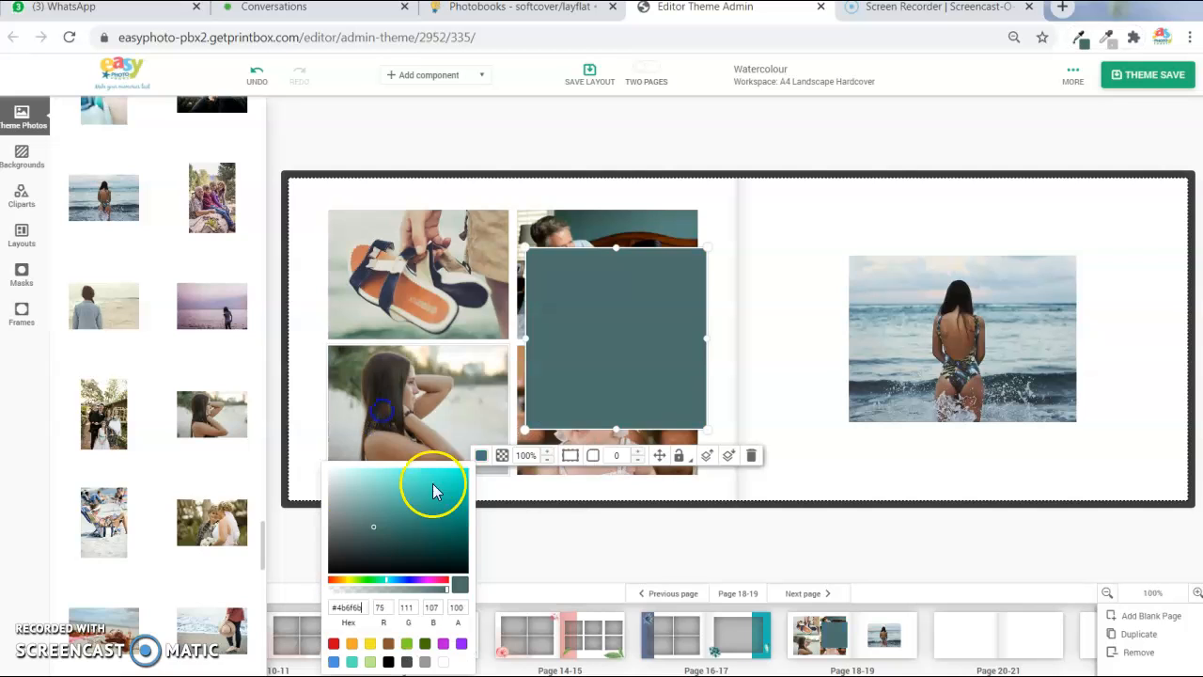
# Set the left page rectangle's opacity to 88%
pyautogui.moveTo(394, 598); pyautogui.dragTo(342, 594)
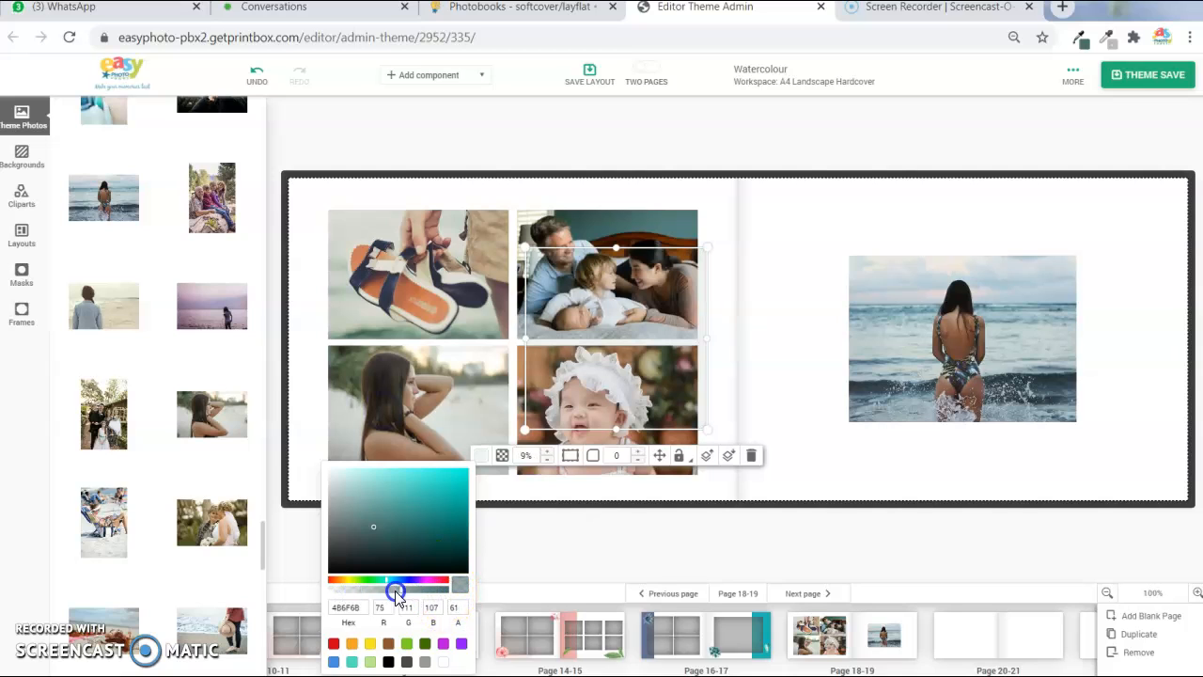
pyautogui.moveTo(438, 594)
pyautogui.mouseDown()
pyautogui.moveTo(450, 591)
pyautogui.moveTo(411, 598)
pyautogui.moveTo(433, 600)
pyautogui.mouseUp()
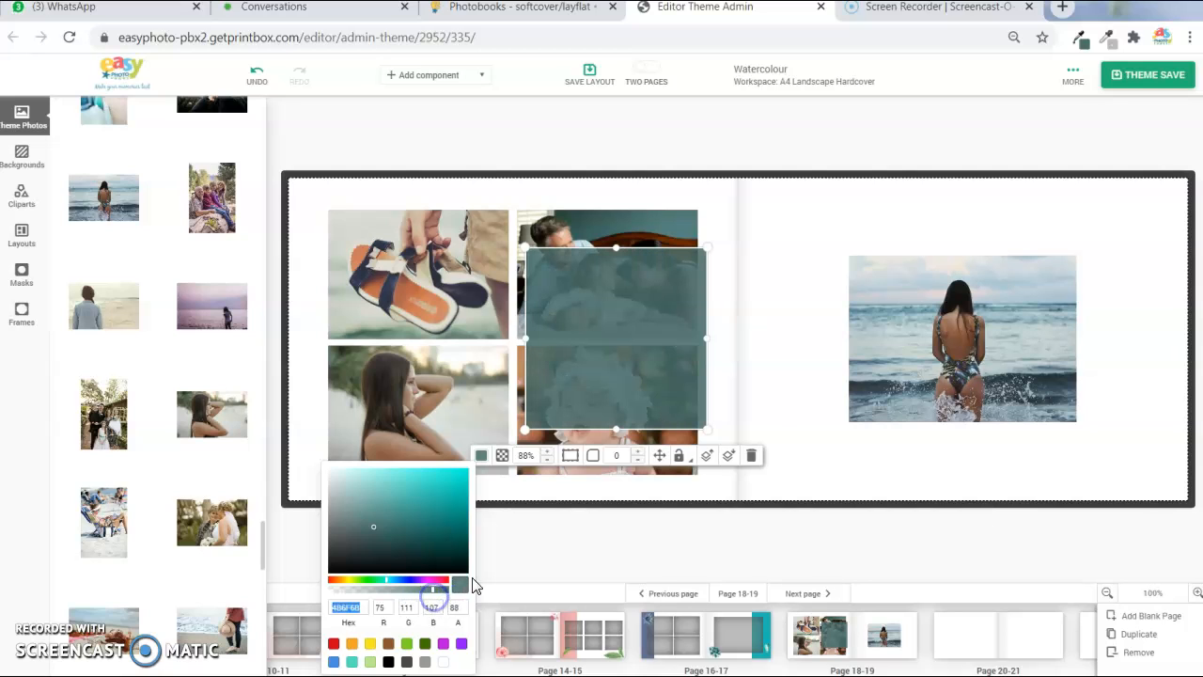
pyautogui.click(806, 438)
# Move the rectangle to the left page's outer edge and resize it into a narrow vertical band covering the full page height
pyautogui.moveTo(689, 373); pyautogui.dragTo(372, 269)
pyautogui.click(416, 326)
pyautogui.moveTo(326, 344); pyautogui.dragTo(325, 504)
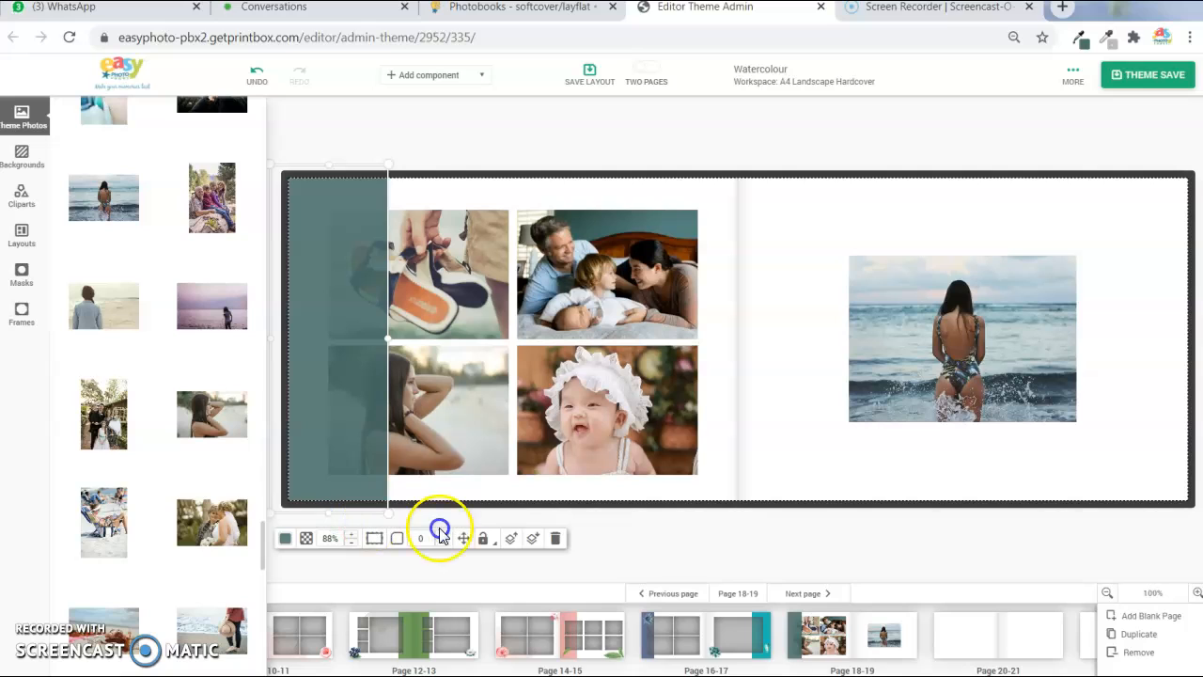
# Send the teal band backward until it lies behind the left page's photos
pyautogui.click(528, 539)
pyautogui.click(529, 539)
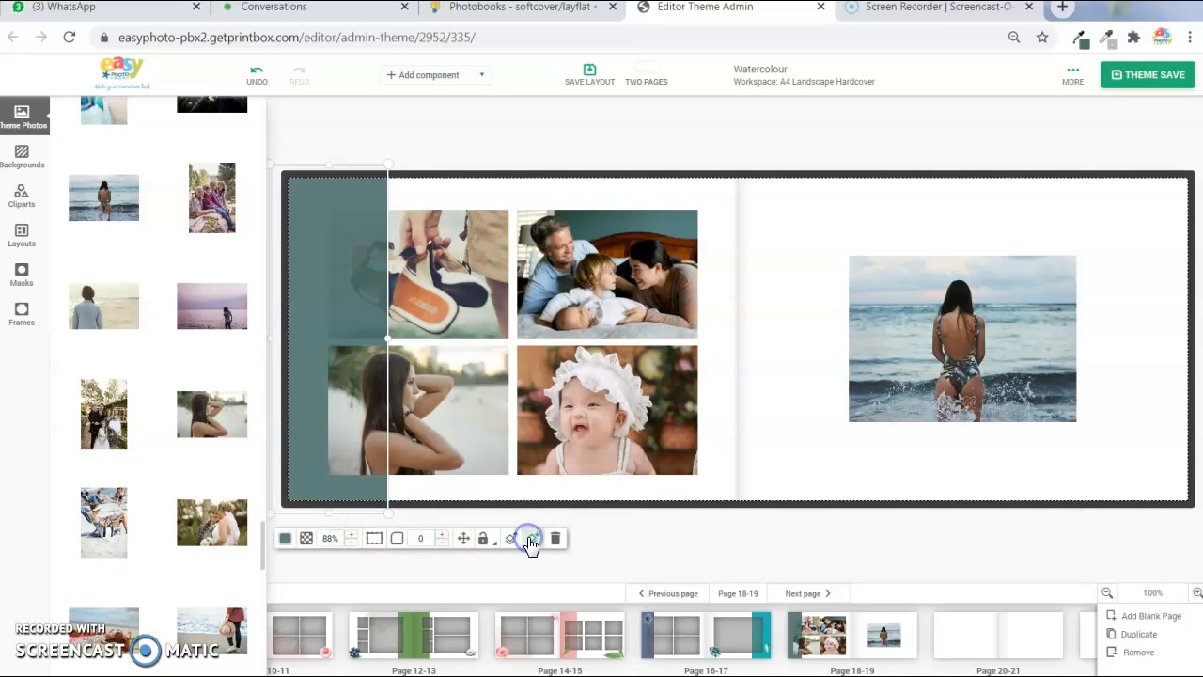
pyautogui.click(529, 540)
pyautogui.click(748, 439)
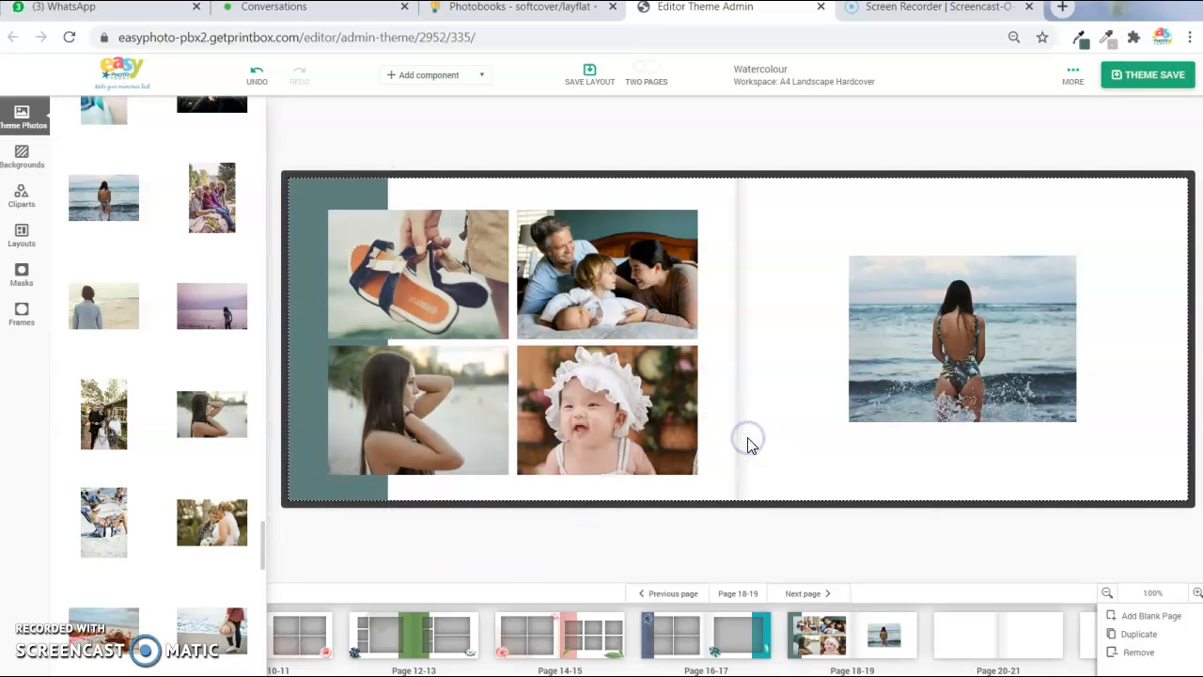
# Add a rectangle to the right page and move it to the outer edge, overlapping the upper-right part of the sea photo
pyautogui.click(449, 75)
pyautogui.click(432, 172)
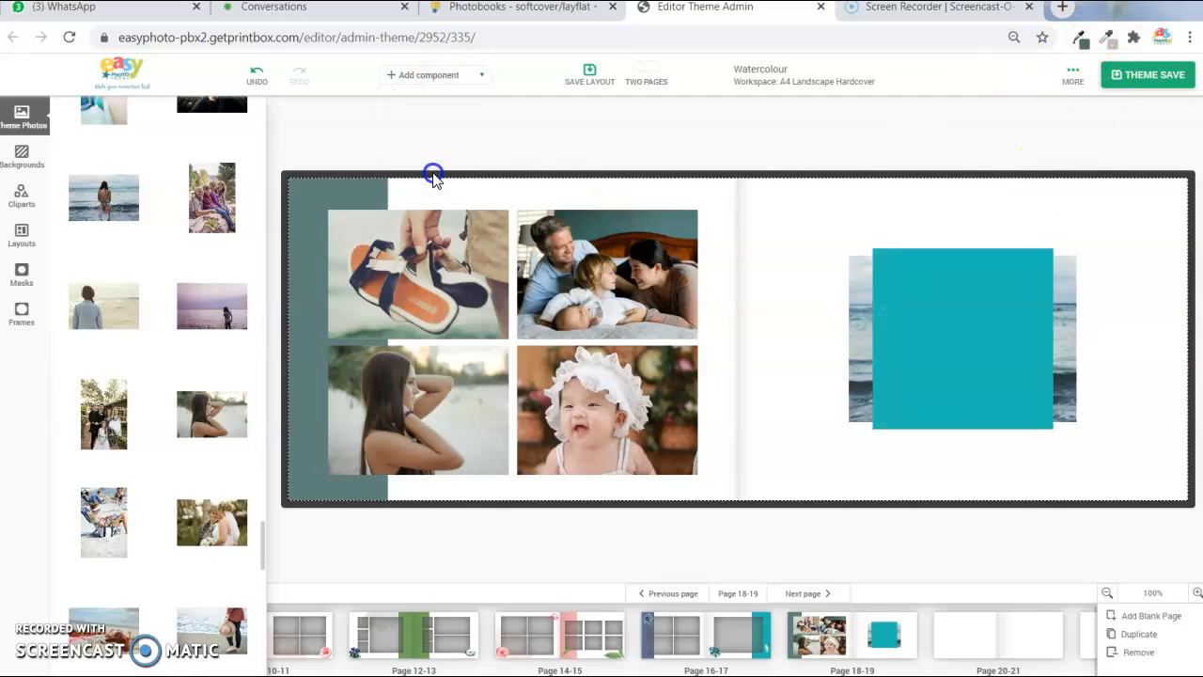
pyautogui.moveTo(923, 317); pyautogui.dragTo(1063, 283)
# Sample a grey-blue water colour from the sea photo with the eyedropper and copy its hex code
pyautogui.click(1085, 53)
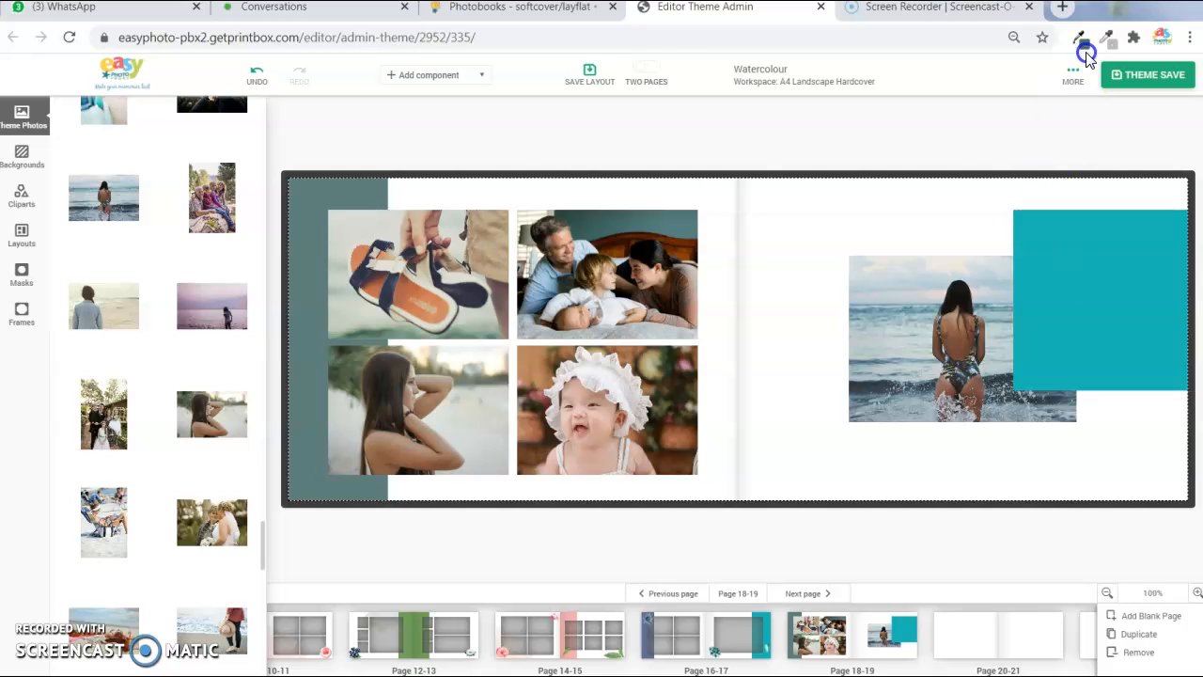
pyautogui.click(726, 115)
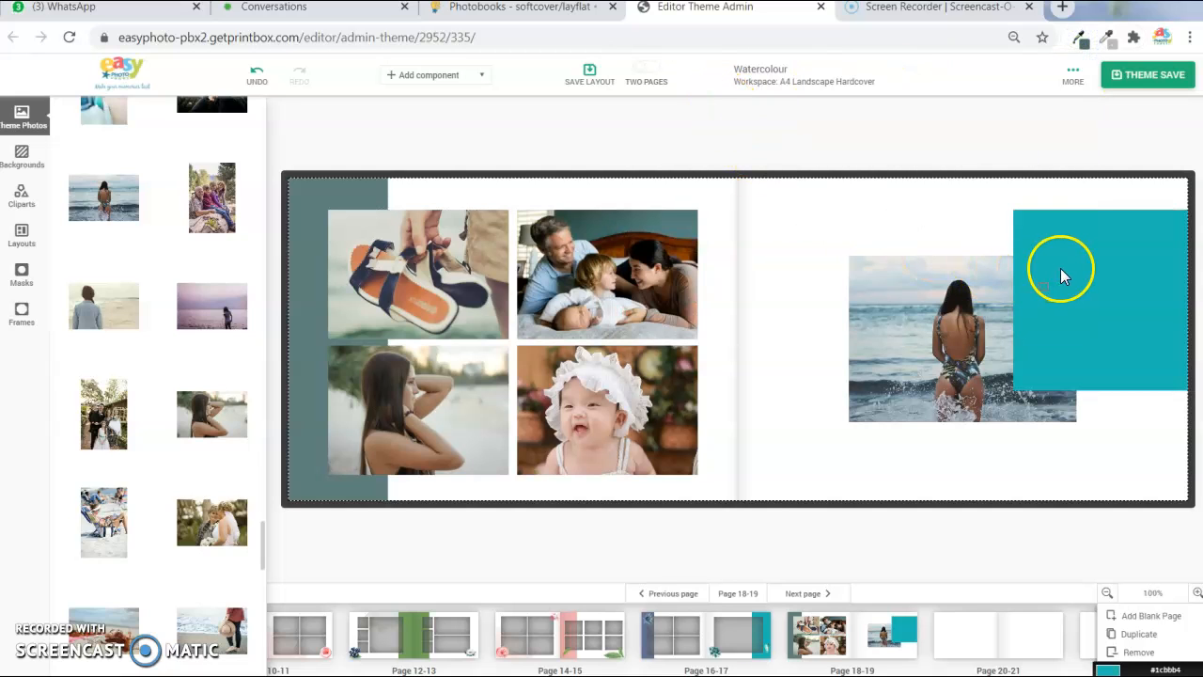
pyautogui.click(994, 382)
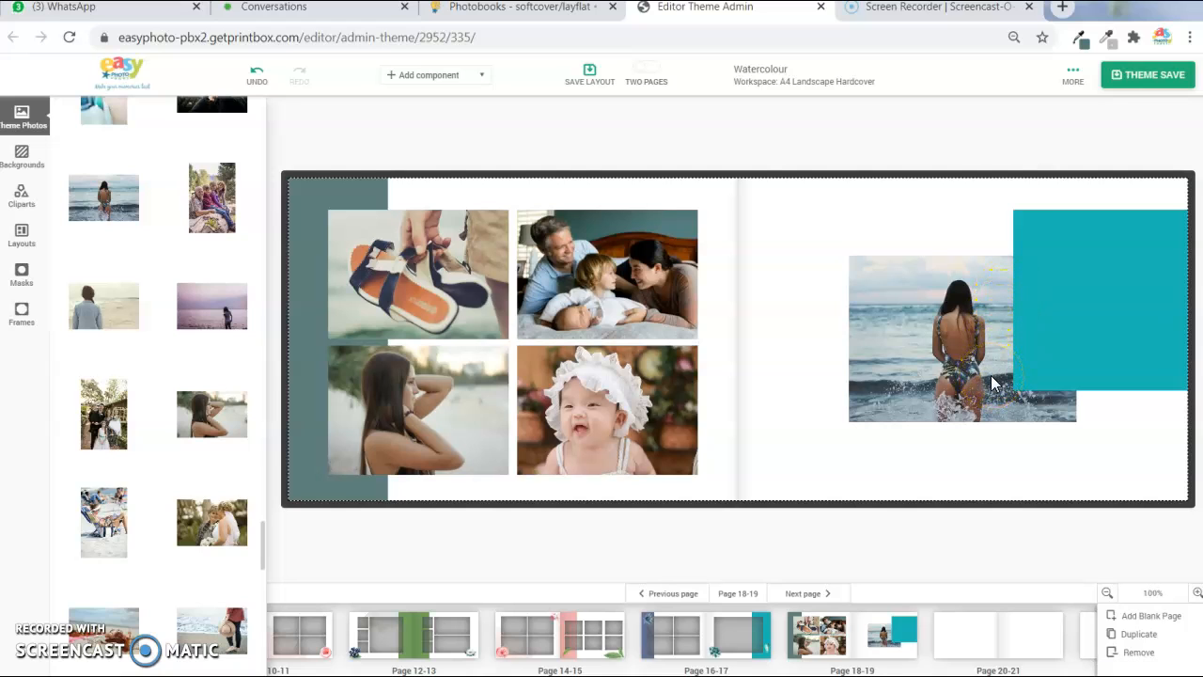
pyautogui.click(1078, 38)
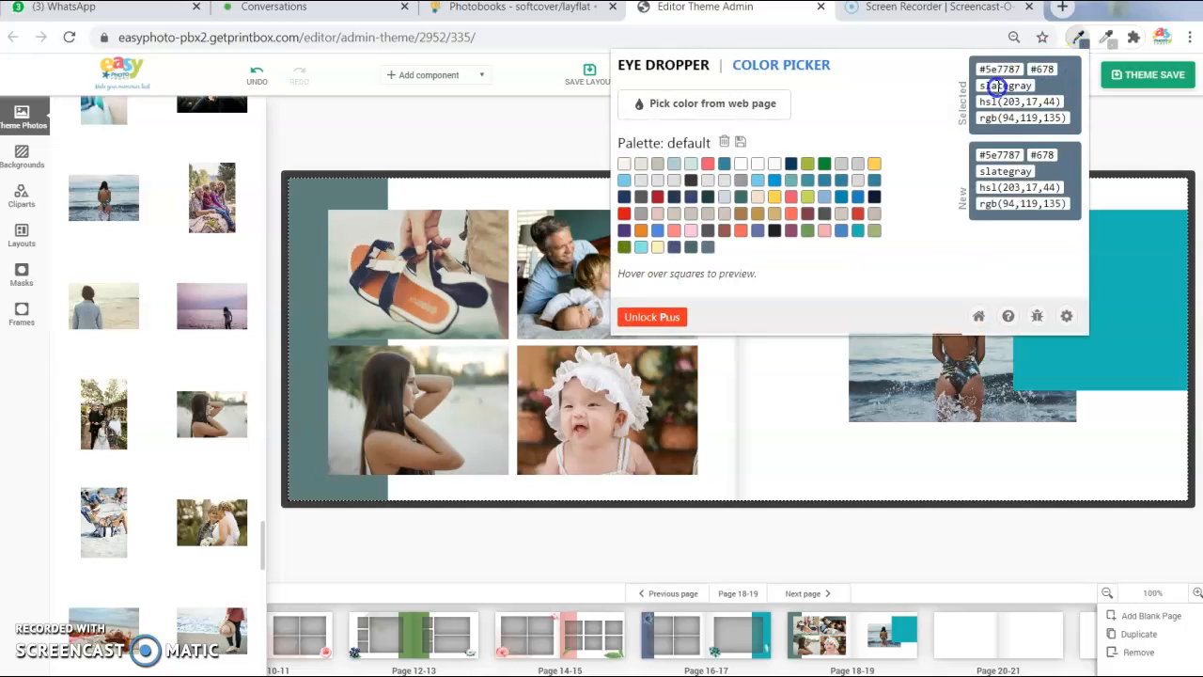
pyautogui.rightClick(994, 77)
pyautogui.click(1017, 82)
# Set the right page rectangle's fill colour to #5e7787
pyautogui.click(1102, 280)
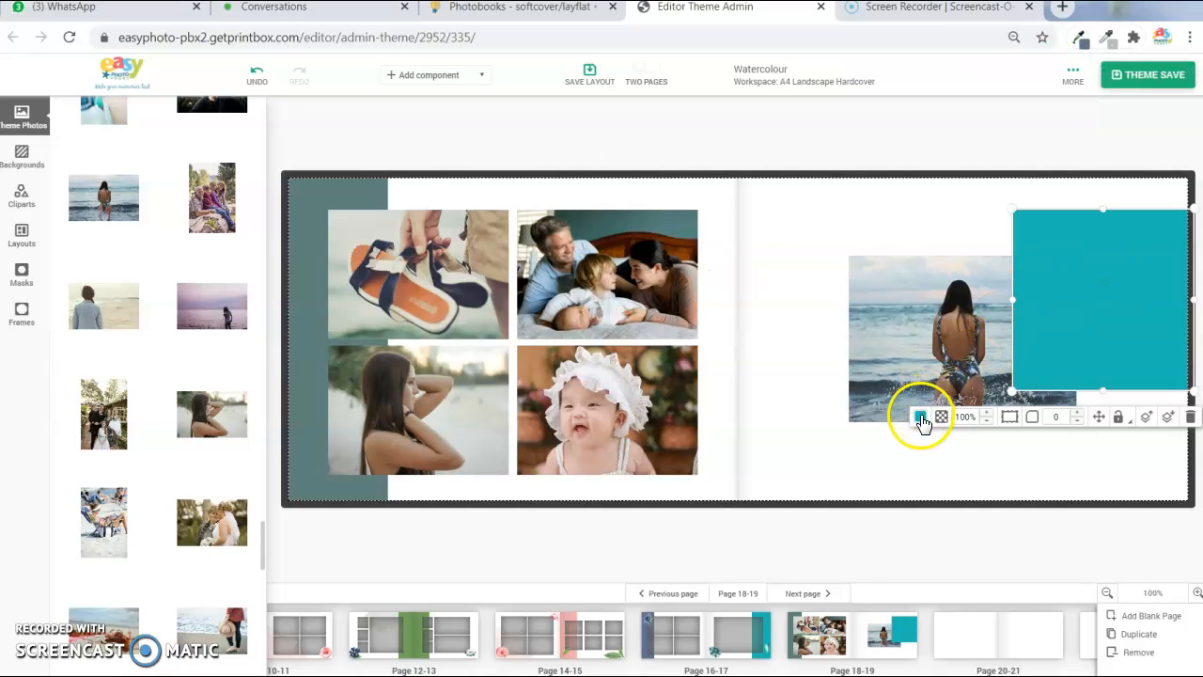
pyautogui.click(920, 417)
pyautogui.click(806, 567)
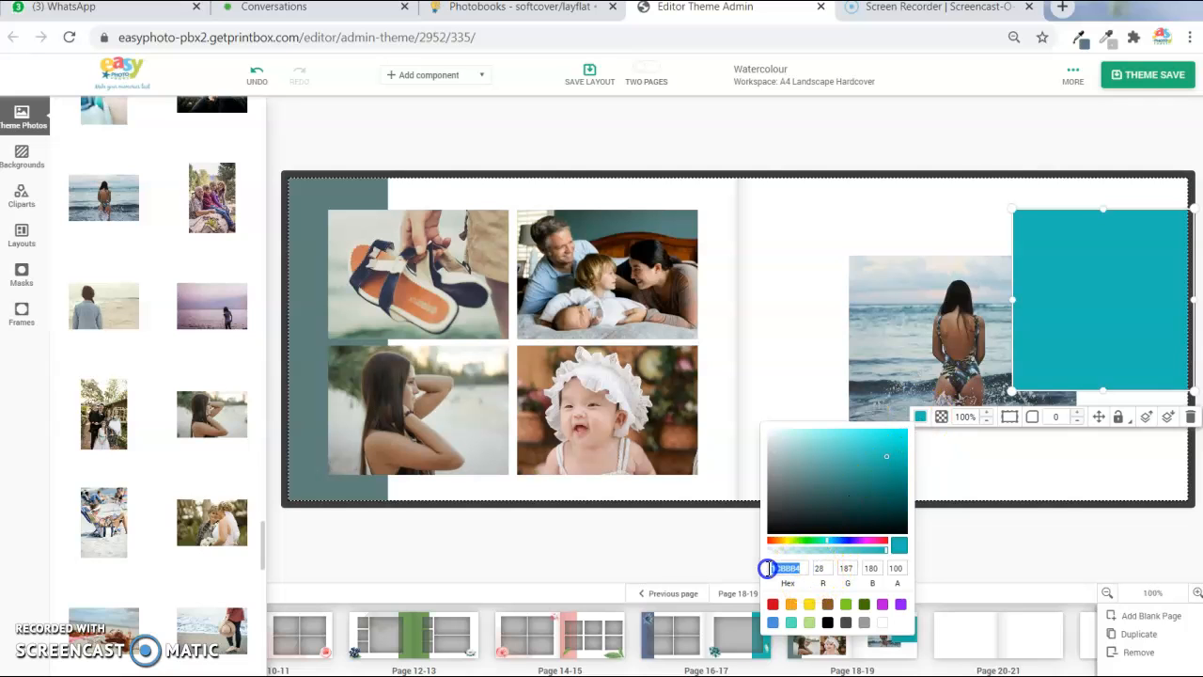
pyautogui.rightClick(778, 568)
pyautogui.click(824, 376)
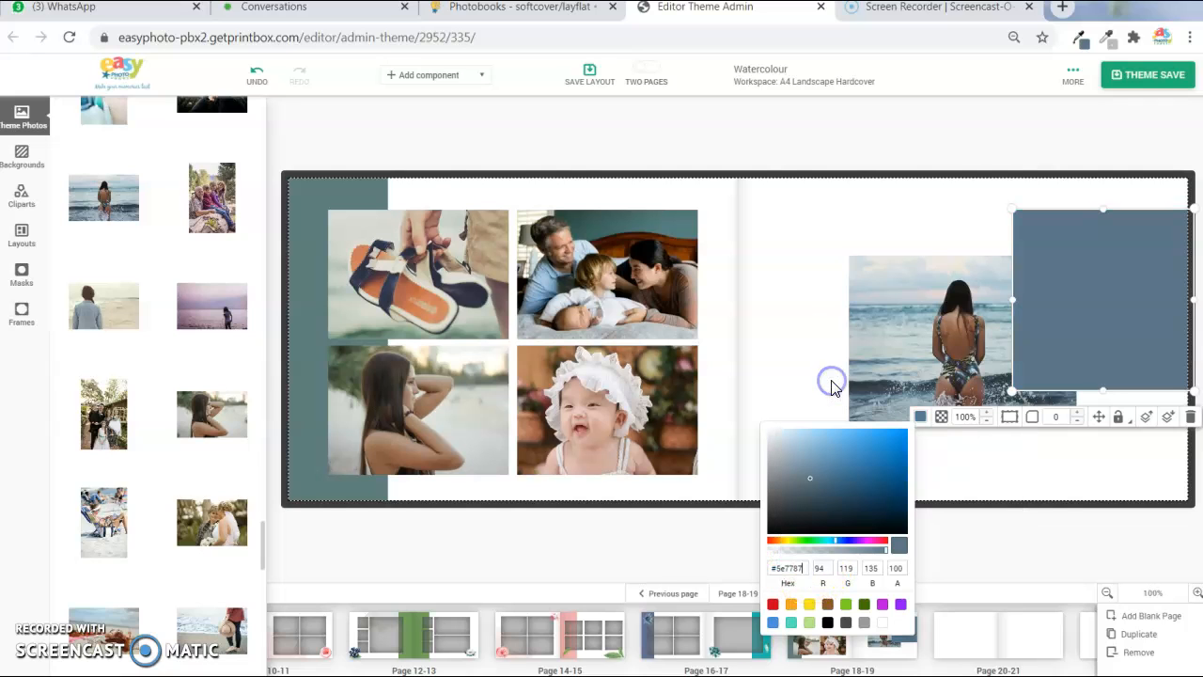
# Move the grey-blue rectangle to the right page's upper outer corner and set its opacity to 90%
pyautogui.moveTo(1034, 330); pyautogui.dragTo(1079, 275)
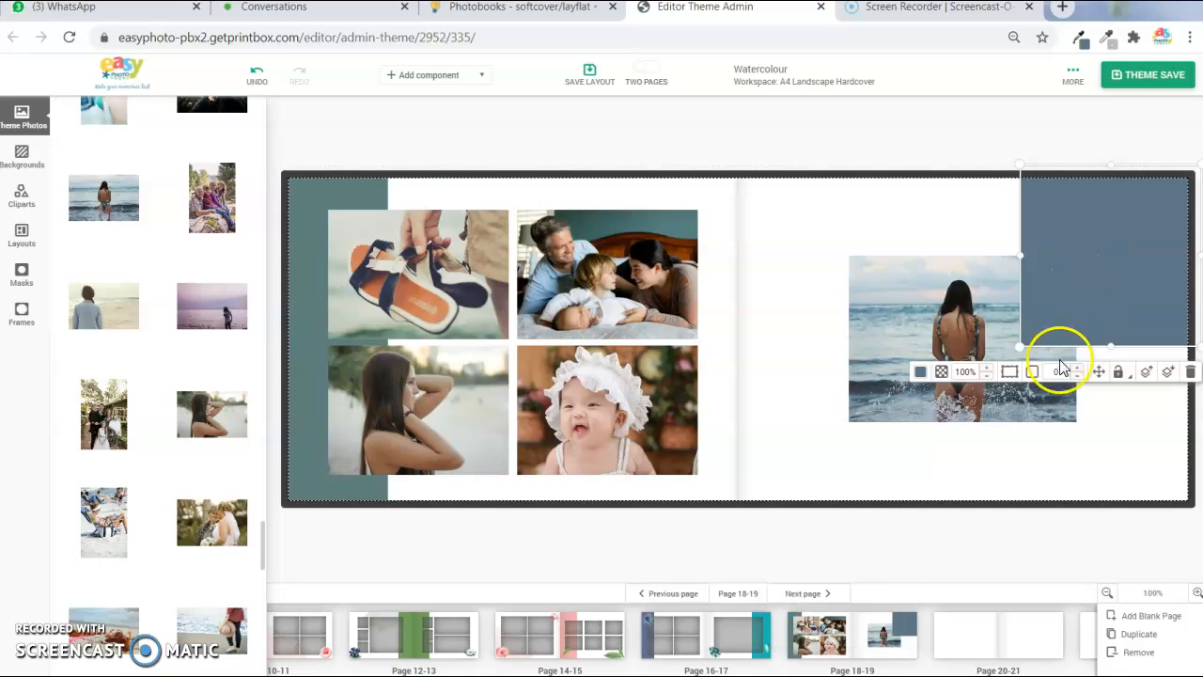
pyautogui.click(959, 370)
pyautogui.press('Return')
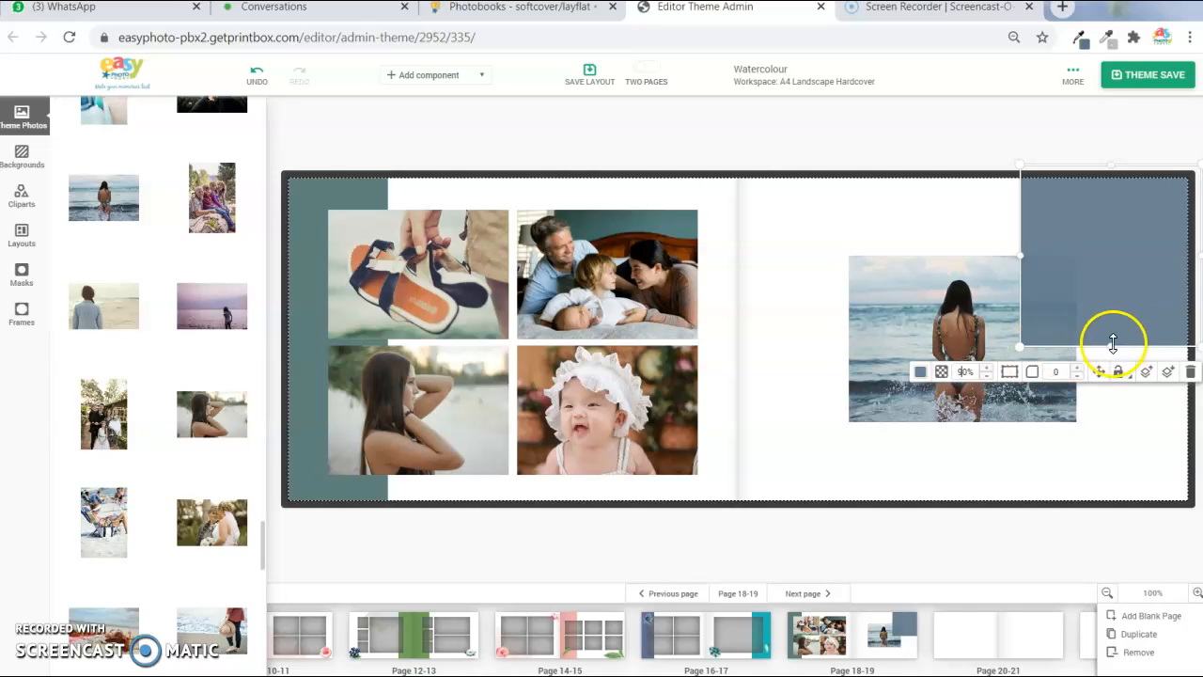
# Stretch the grey-blue rectangle down over the full page height and send it behind the sea photo
pyautogui.moveTo(1112, 343); pyautogui.dragTo(1122, 499)
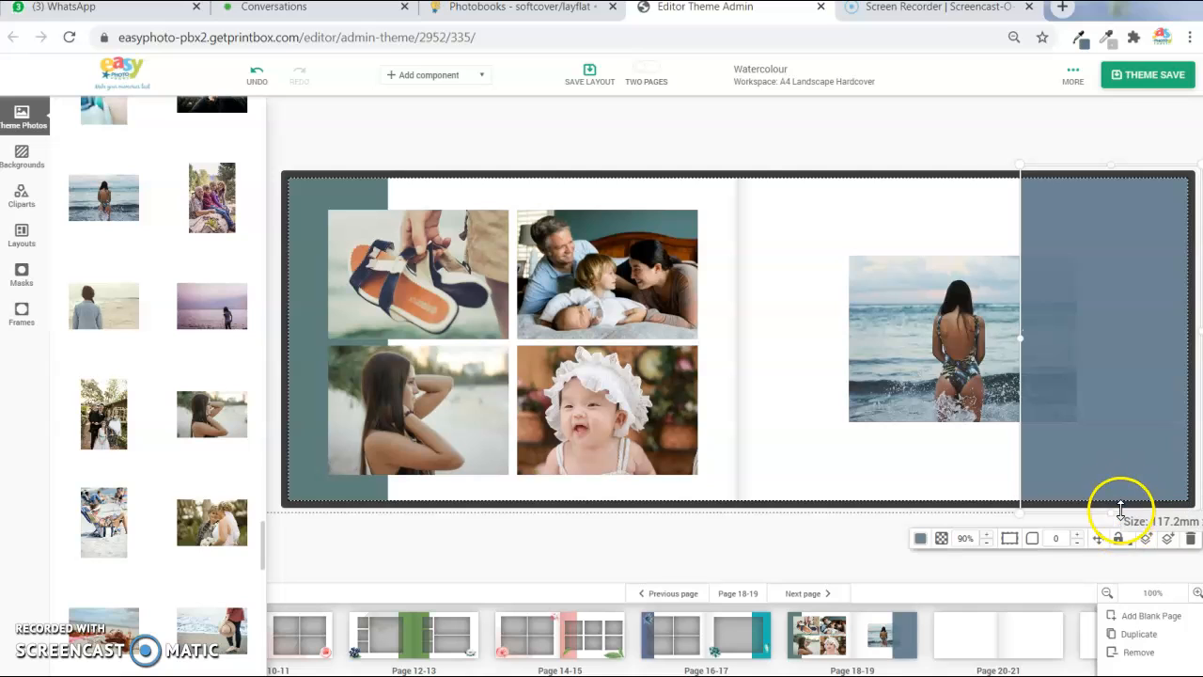
pyautogui.click(1169, 541)
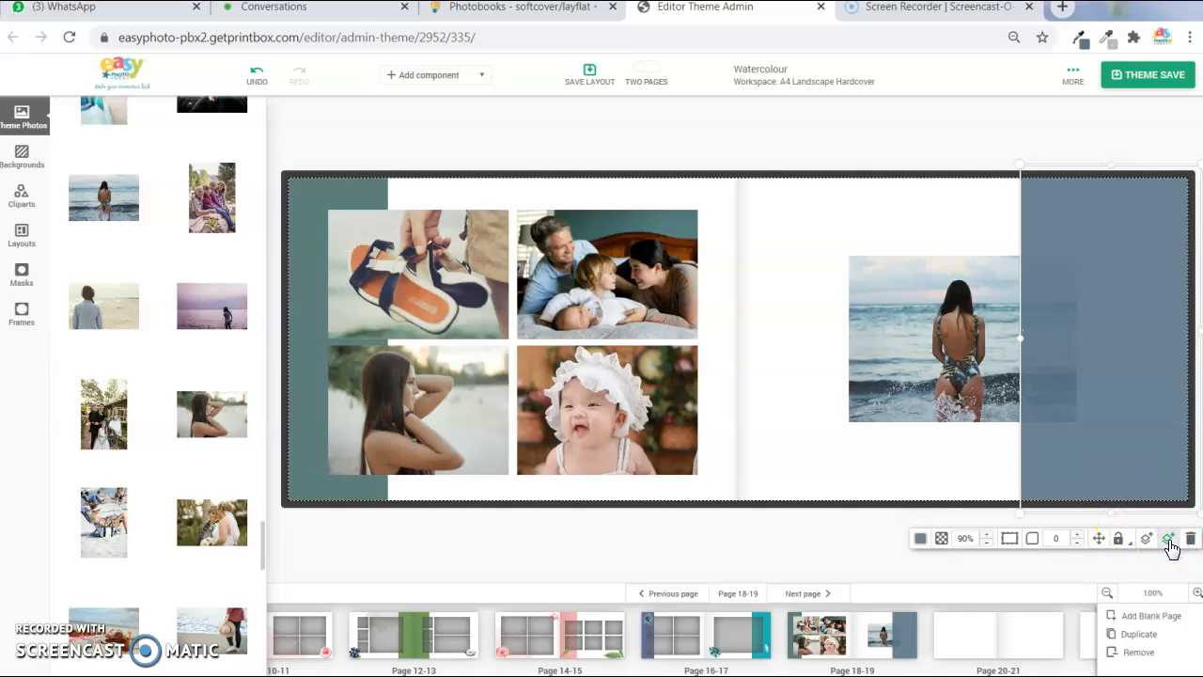
pyautogui.click(1170, 542)
pyautogui.click(980, 473)
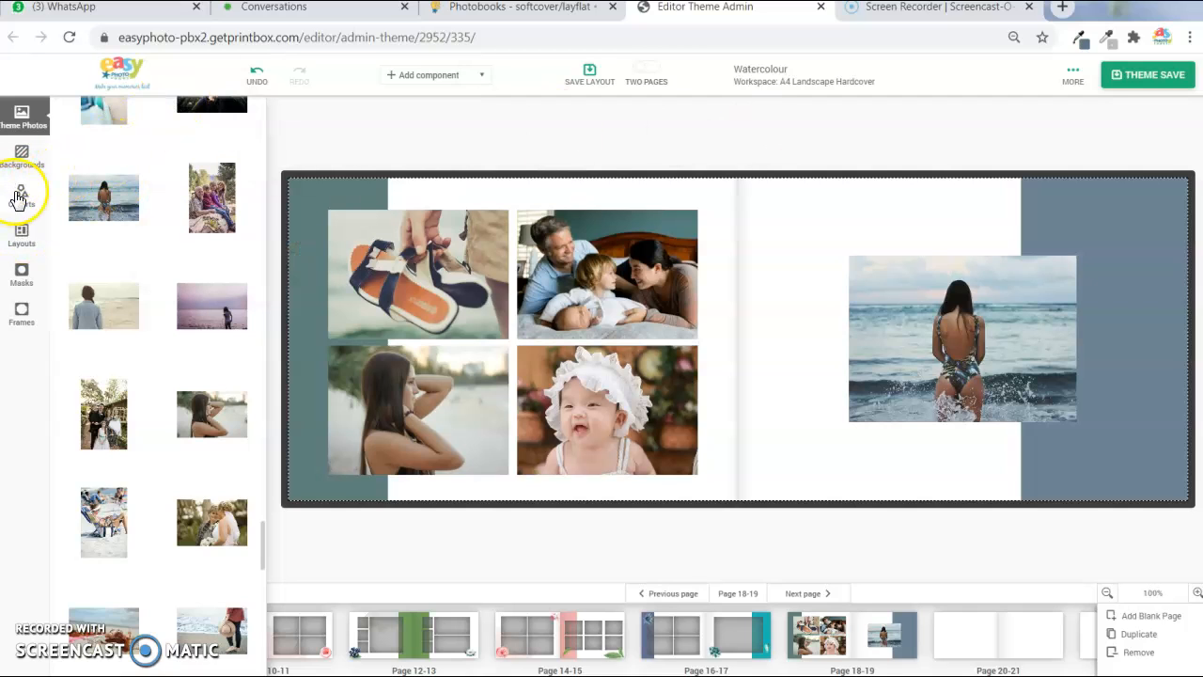
# Add a text component above the sea photo on the right page with the heading "Beach Memories"
pyautogui.click(481, 77)
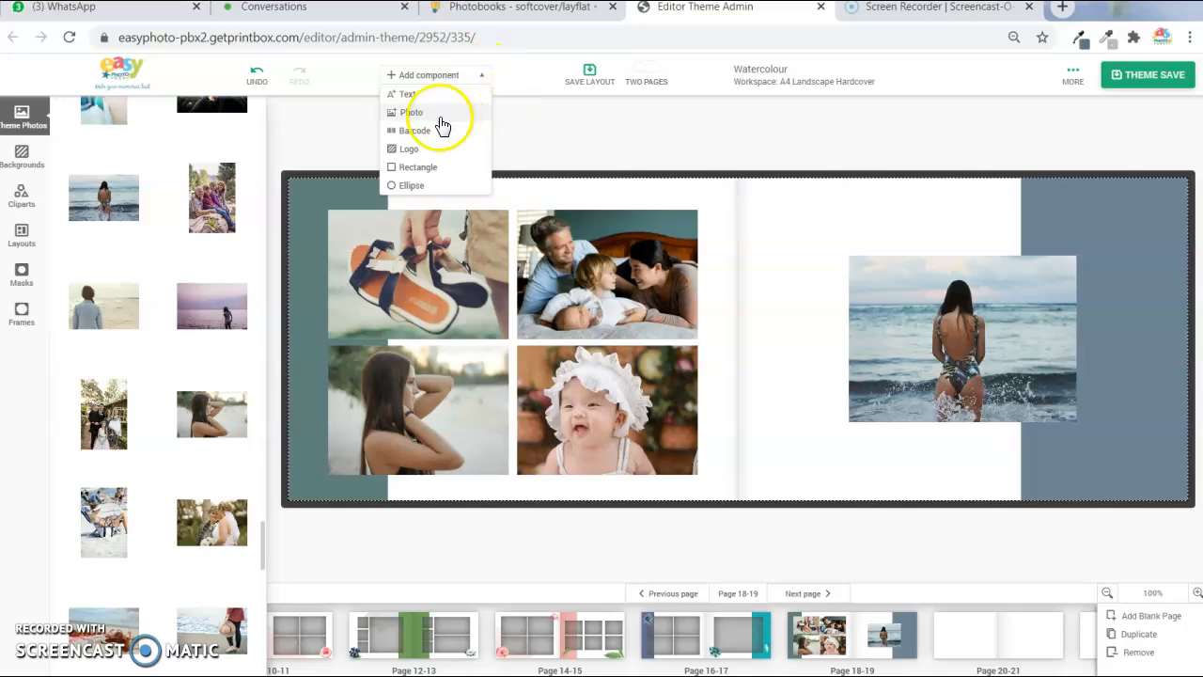
pyautogui.click(413, 95)
pyautogui.moveTo(877, 305); pyautogui.dragTo(859, 229)
pyautogui.click(889, 225)
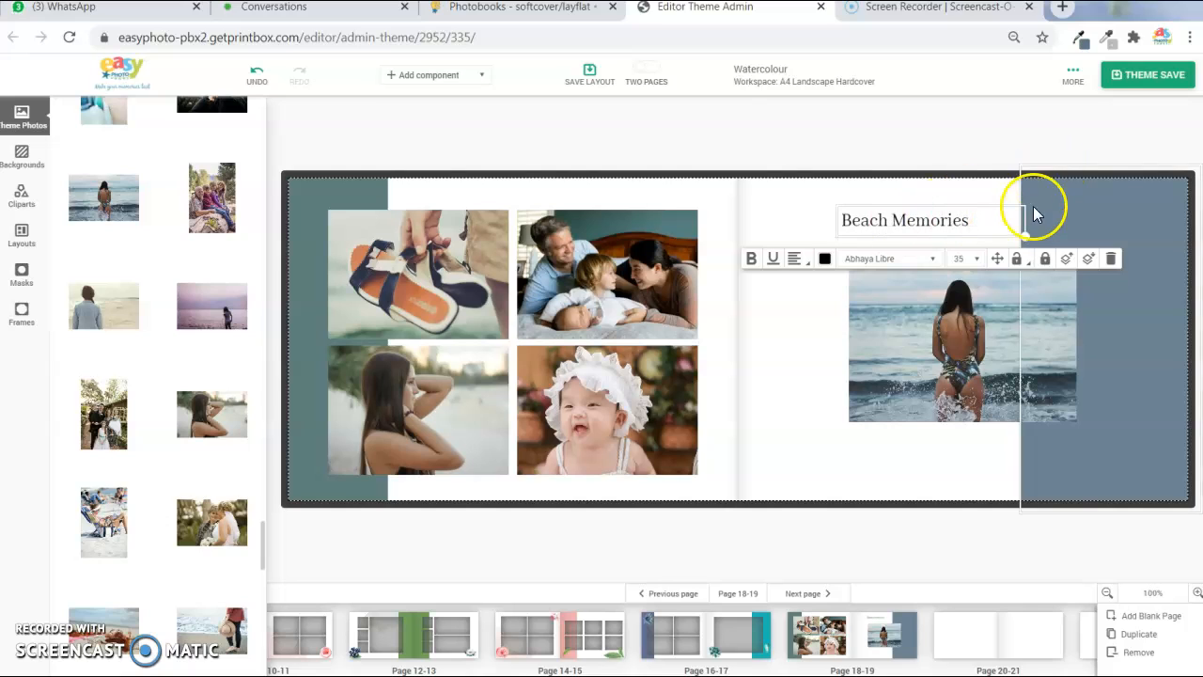
# Widen the heading's text box to the sea photo's right edge and centre its text
pyautogui.moveTo(1022, 235); pyautogui.dragTo(1080, 233)
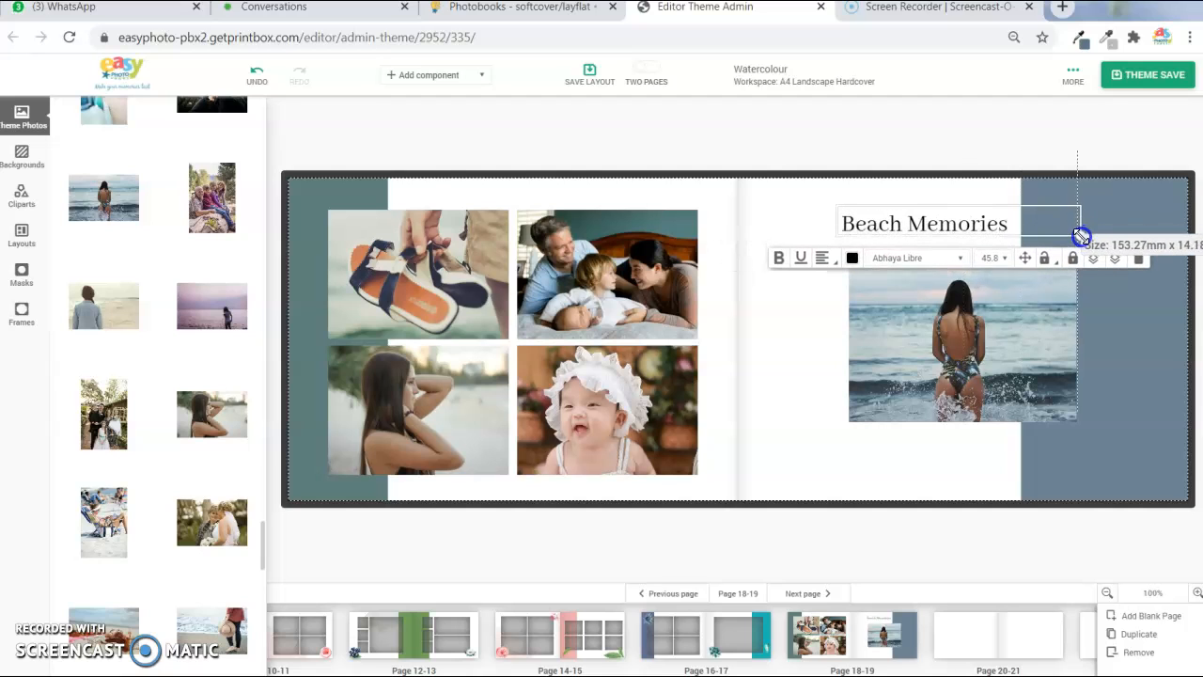
pyautogui.click(823, 265)
pyautogui.click(826, 313)
# Set the "Beach Memories" heading to font size 30 and change its font to Amatic SC
pyautogui.doubleClick(987, 266)
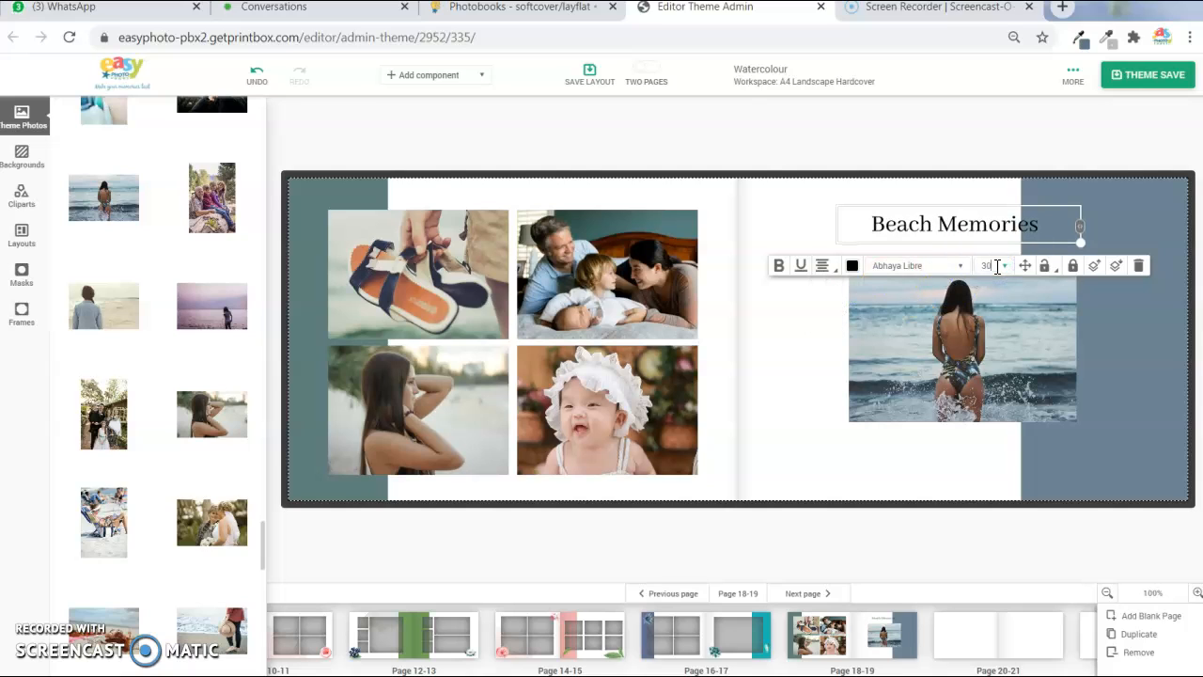
pyautogui.press('Return')
pyautogui.click(954, 255)
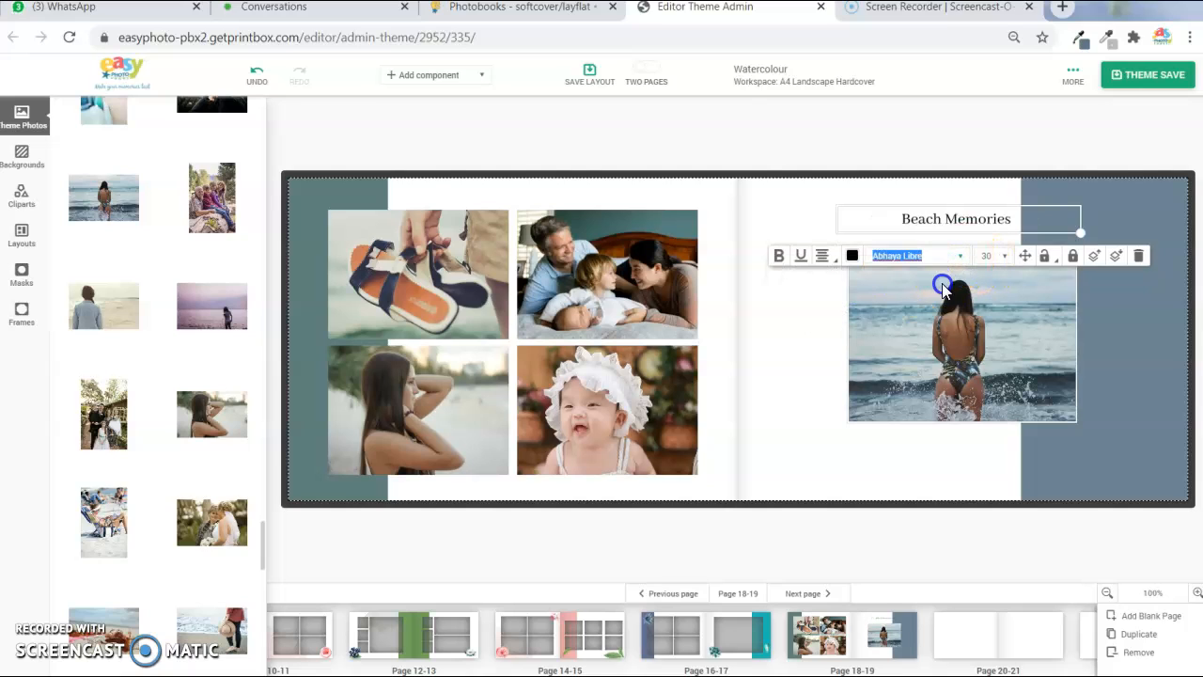
pyautogui.click(961, 257)
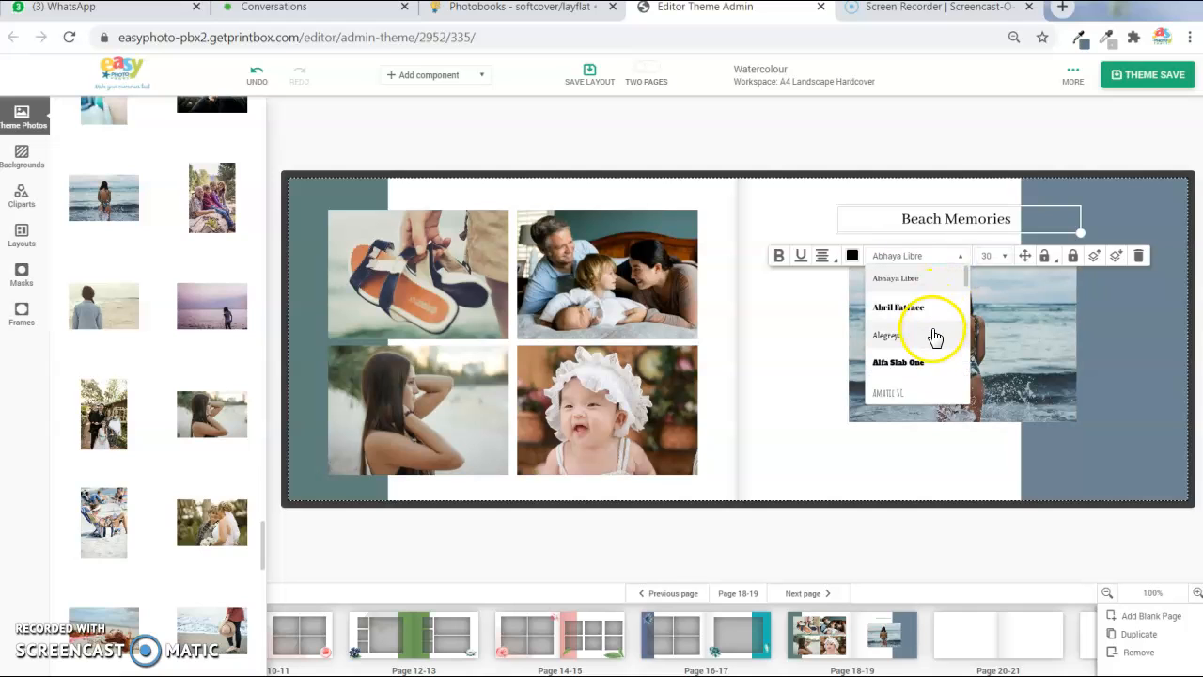
pyautogui.click(919, 391)
# Change the "Beach Memories" heading's text colour to the blue shade #296BB8
pyautogui.click(850, 257)
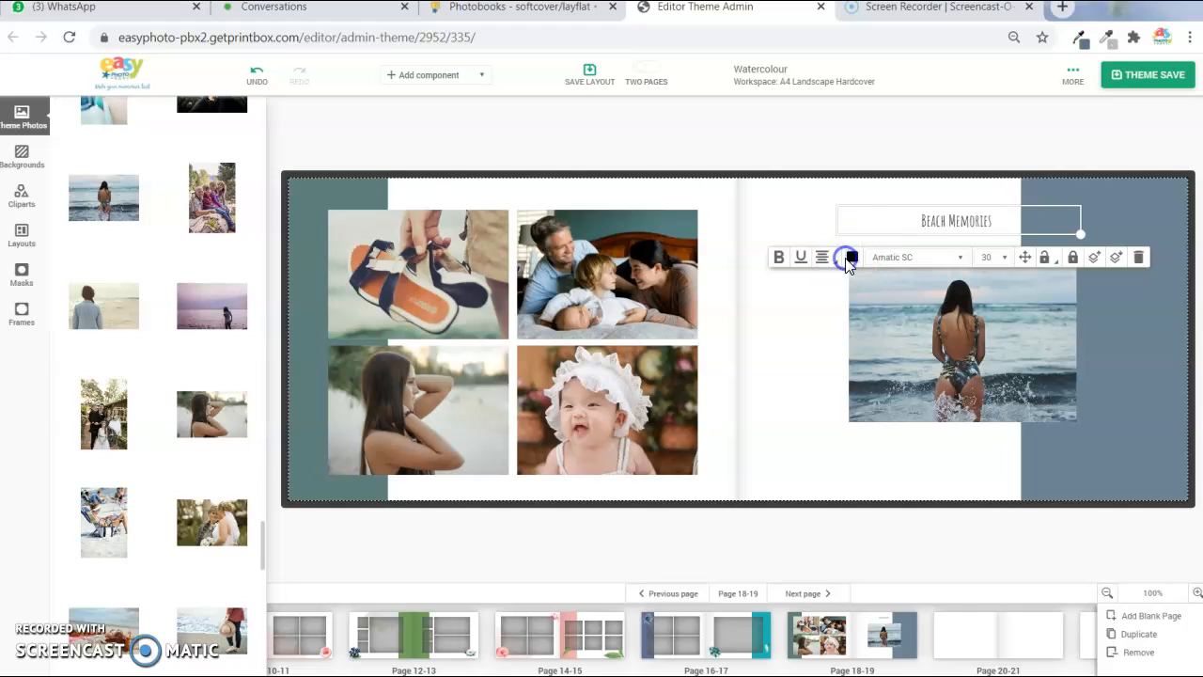
pyautogui.click(803, 408)
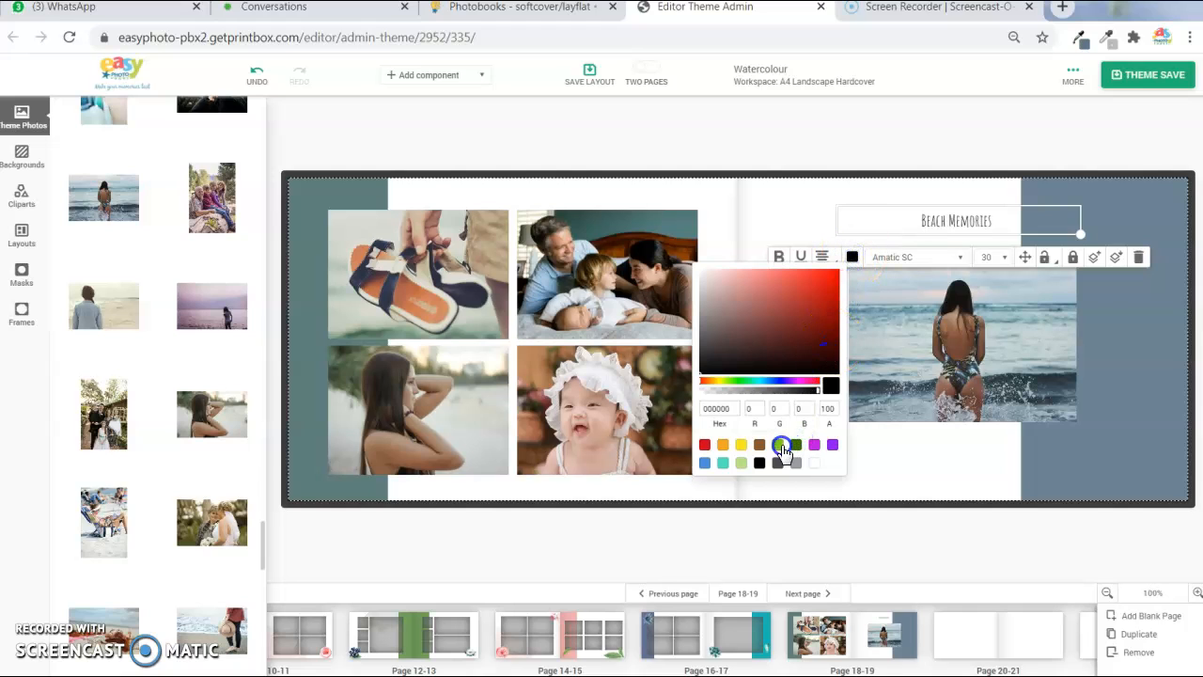
pyautogui.click(780, 446)
pyautogui.click(707, 462)
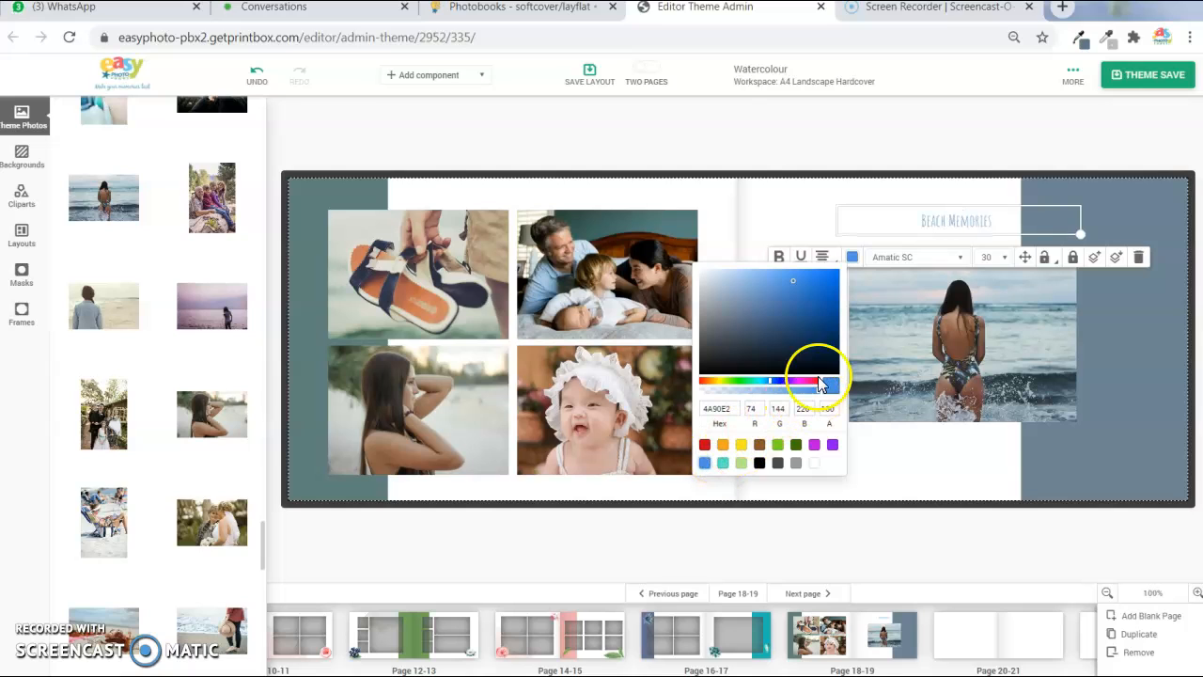
pyautogui.click(806, 297)
pyautogui.moveTo(806, 295); pyautogui.dragTo(808, 298)
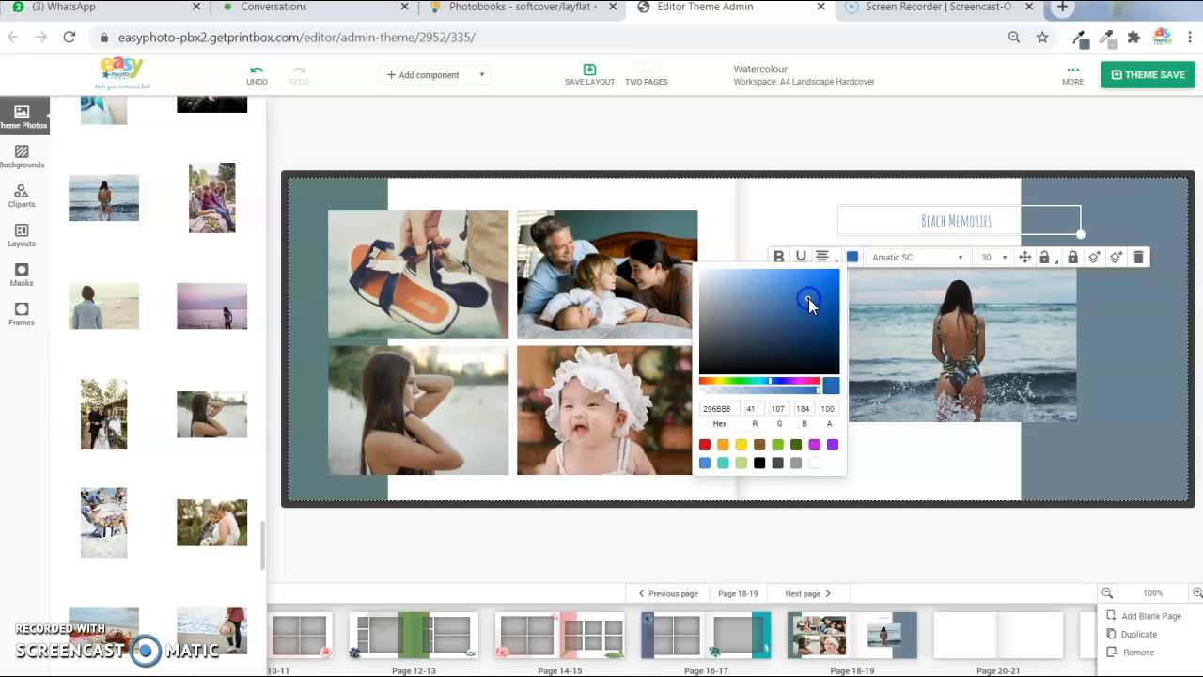
# Set the heading's font size to 40 and move it down to sit just above the sea photo
pyautogui.click(999, 258)
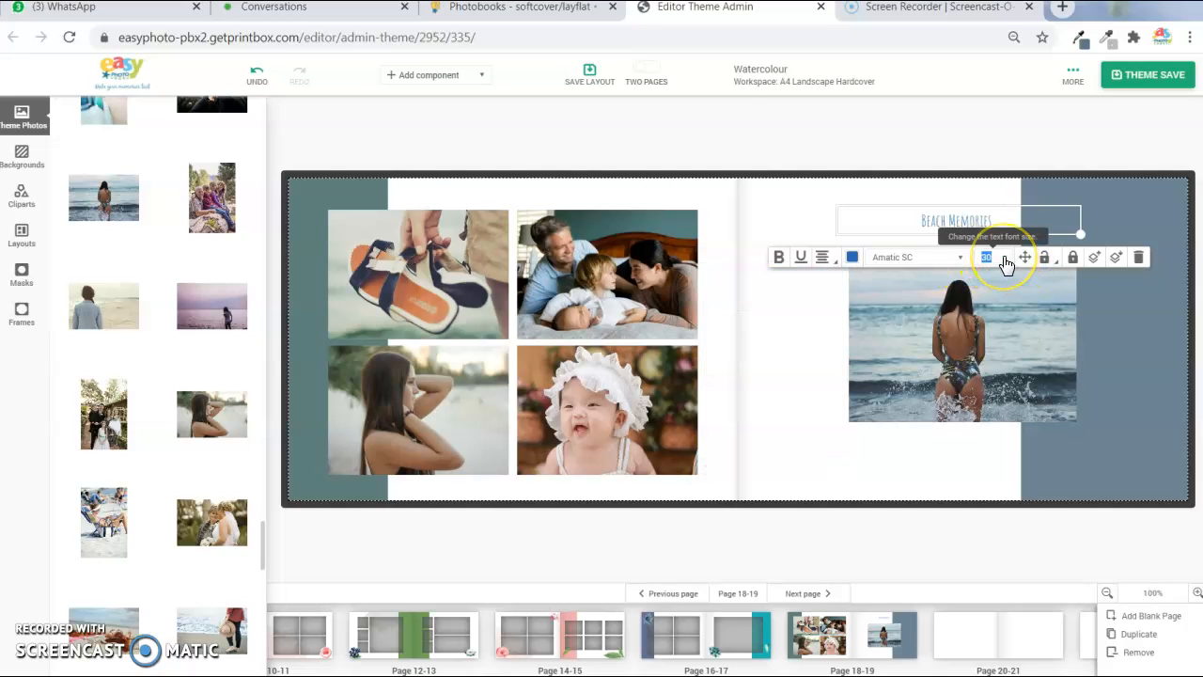
pyautogui.press('Return')
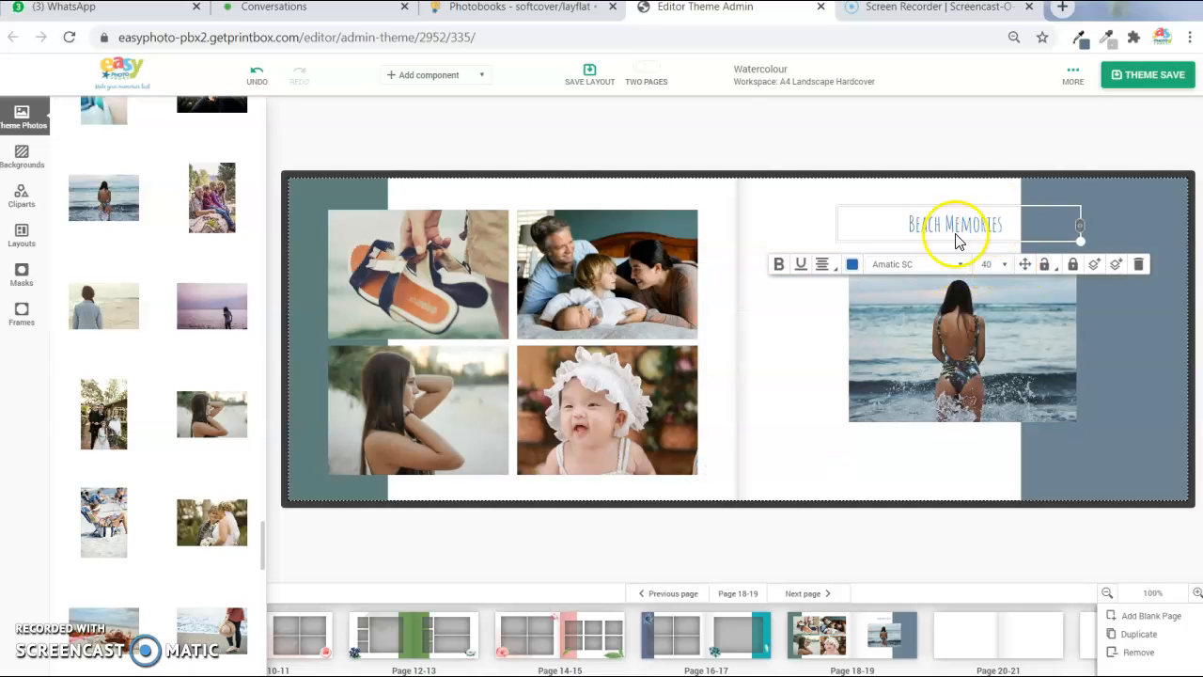
pyautogui.moveTo(1078, 233); pyautogui.dragTo(965, 216)
pyautogui.click(883, 207)
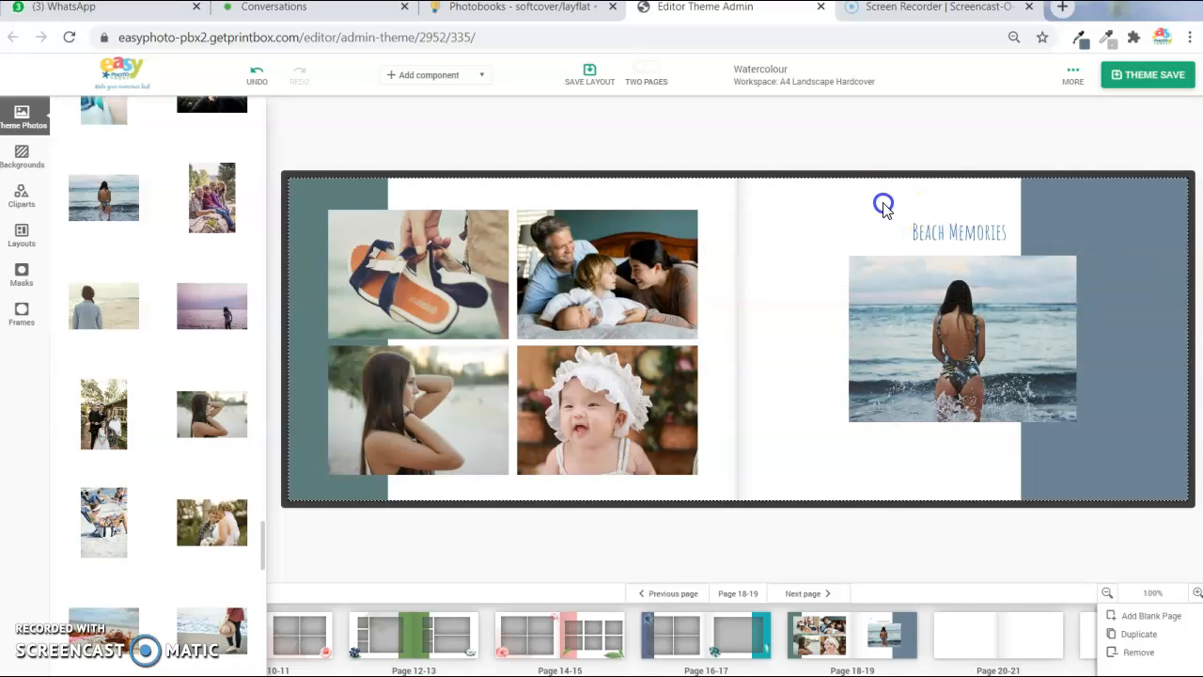
# Colour the whole spread's background blue #7EA3CF, lower its opacity to a pale tint and finish background editing
pyautogui.click(840, 485)
pyautogui.doubleClick(872, 466)
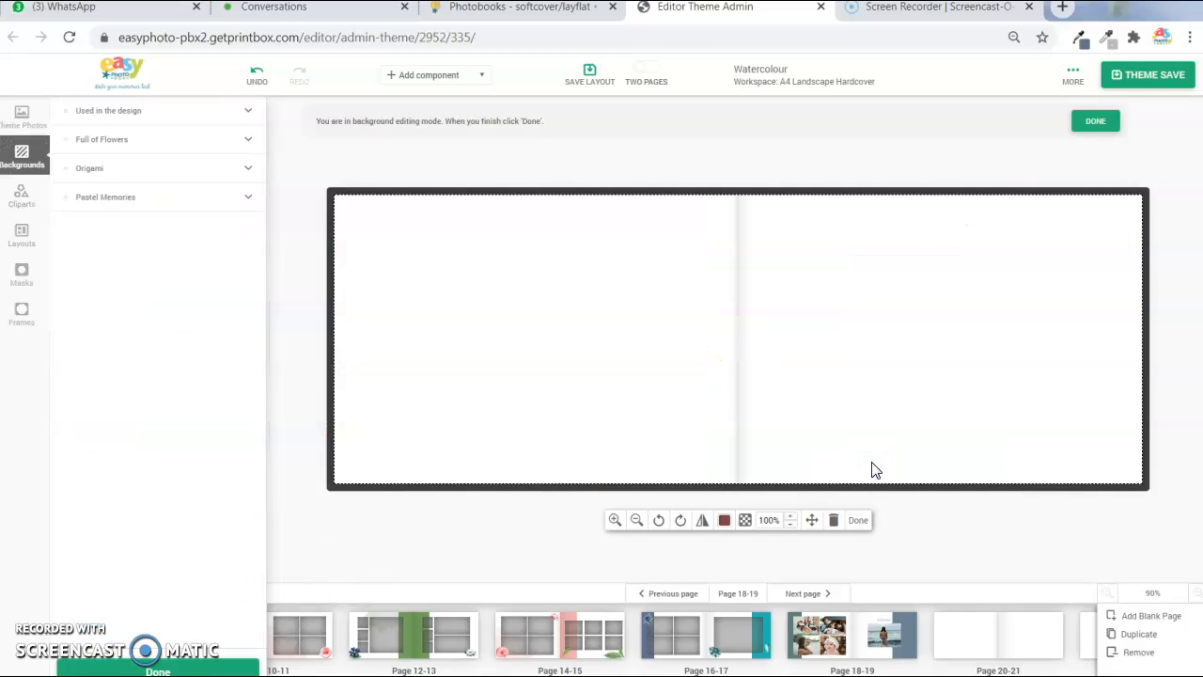
pyautogui.click(722, 521)
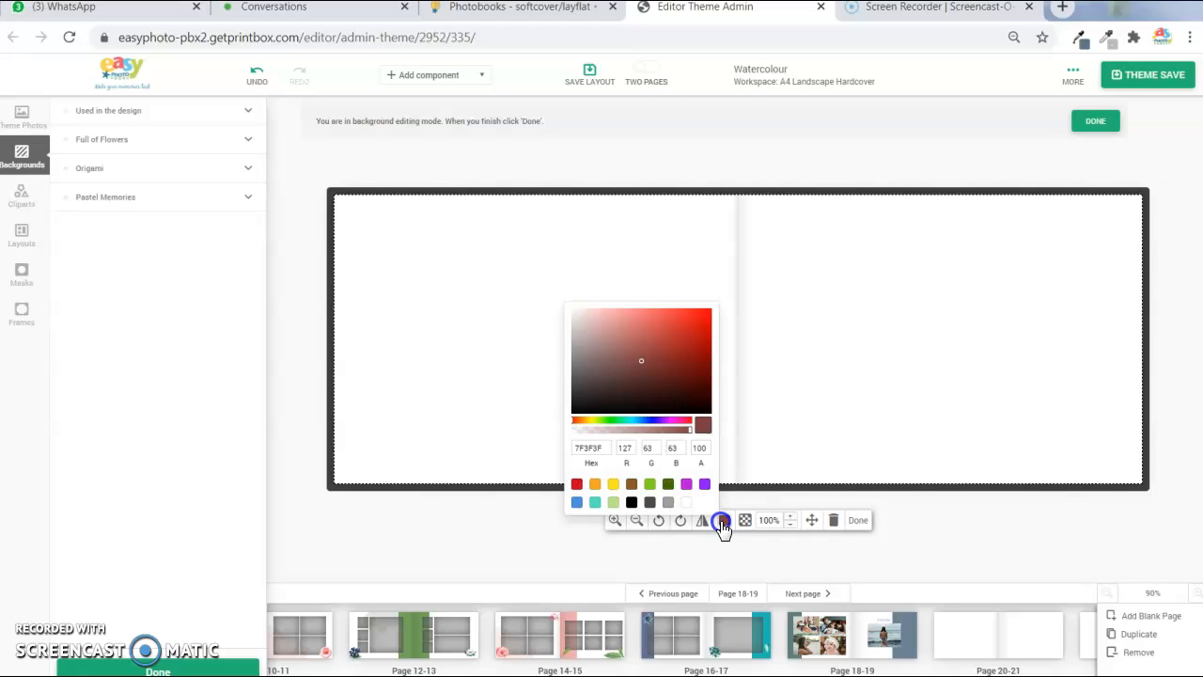
pyautogui.click(577, 502)
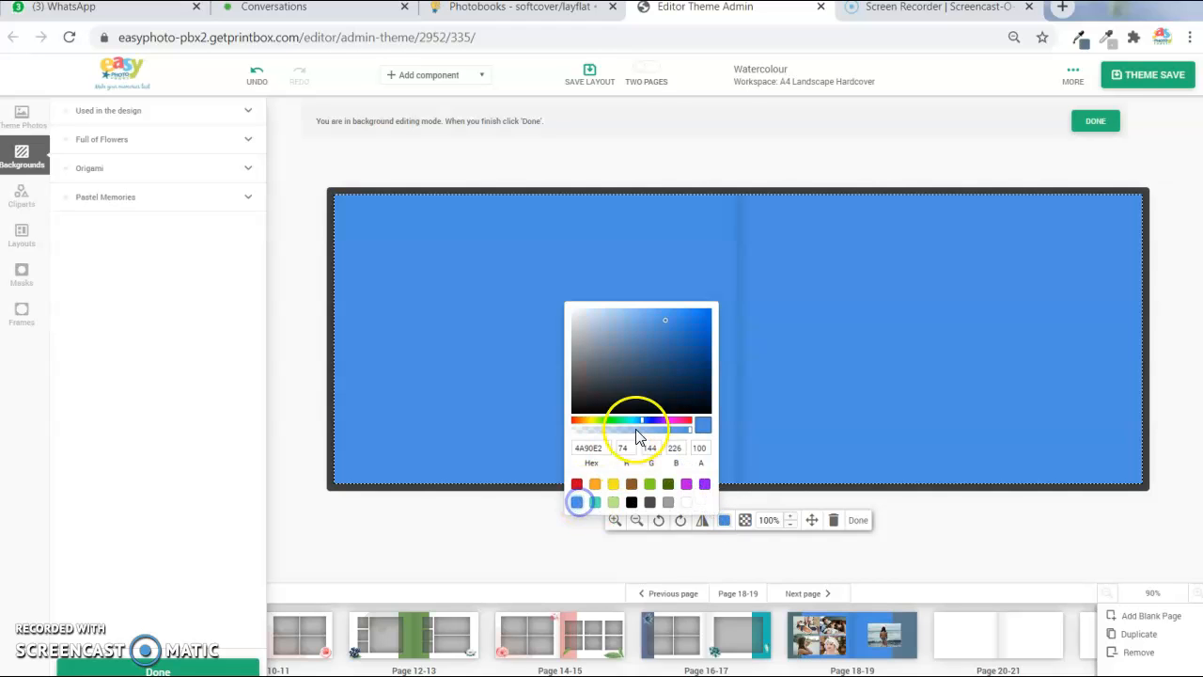
pyautogui.moveTo(665, 319); pyautogui.dragTo(627, 338)
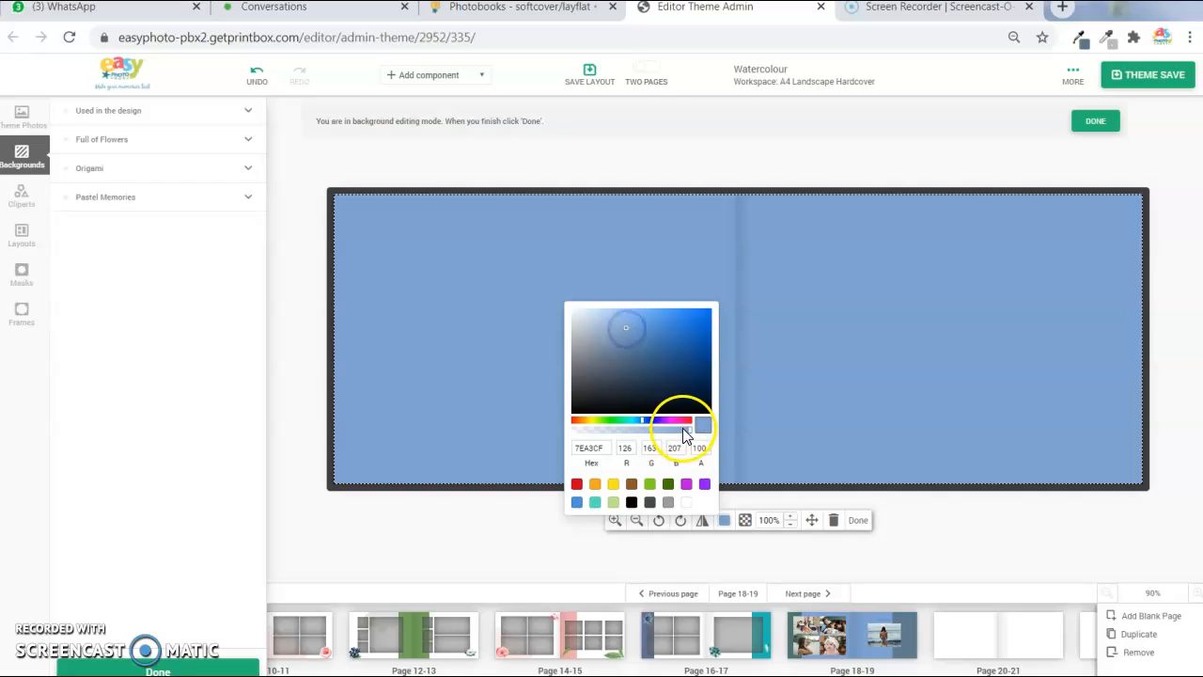
pyautogui.moveTo(690, 430); pyautogui.dragTo(609, 434)
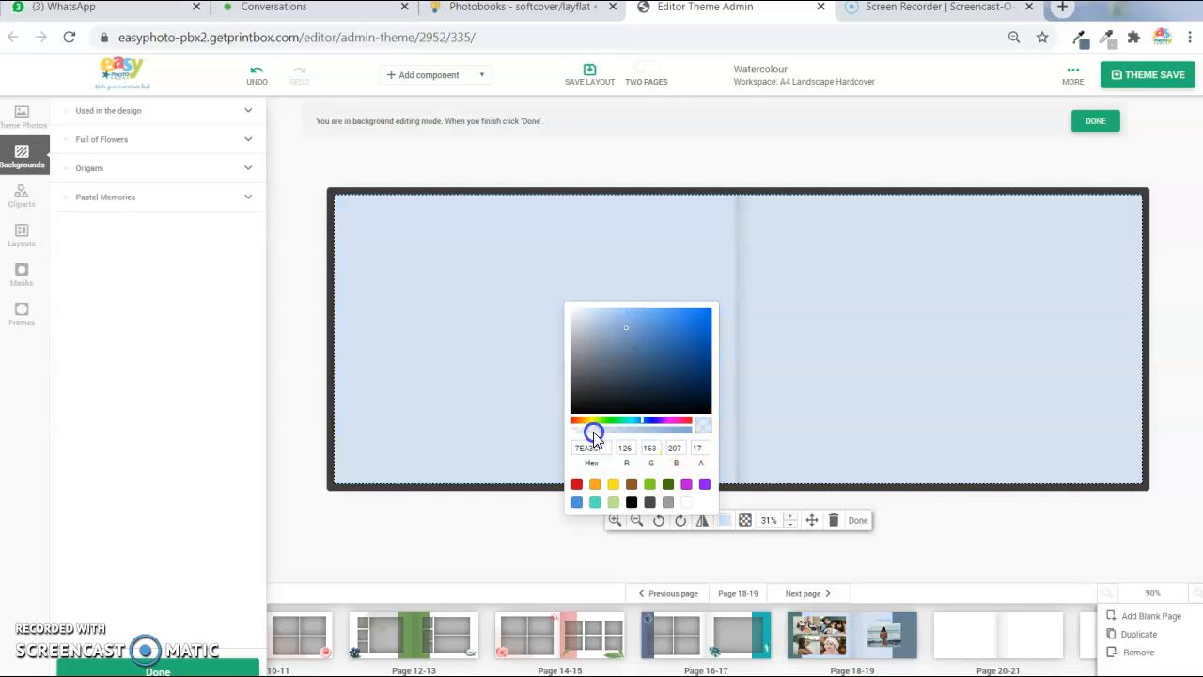
pyautogui.click(858, 519)
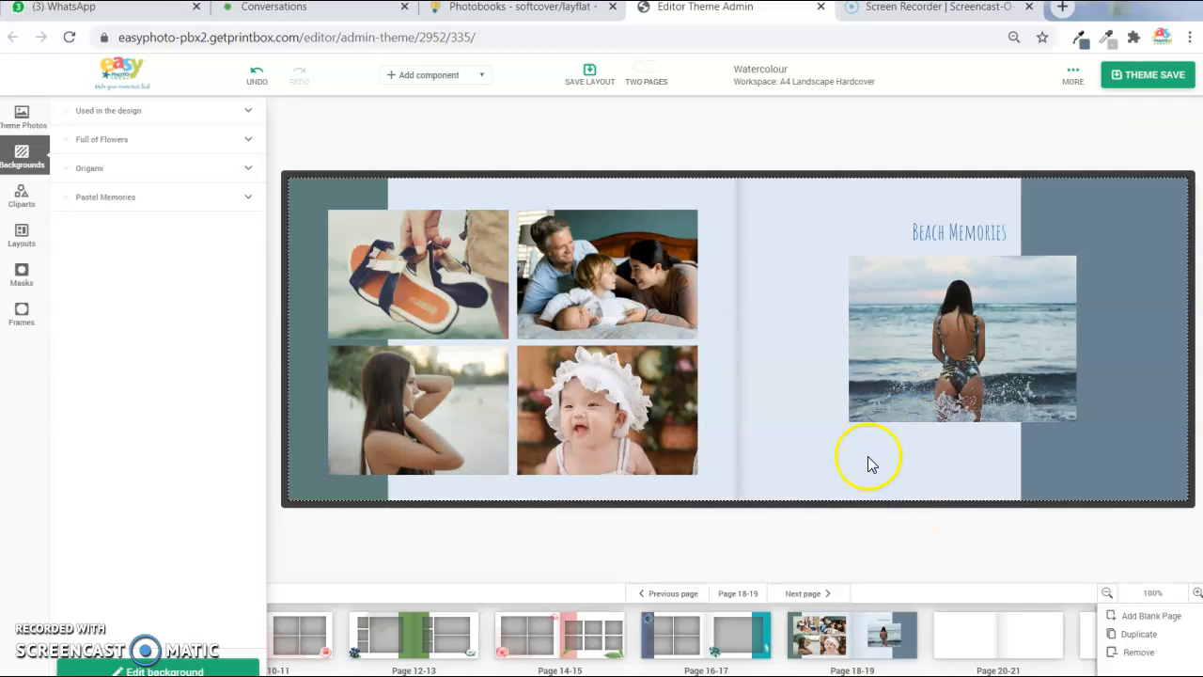
# Add a white frame with thickness 2 around the sea photo on the right page
pyautogui.click(926, 365)
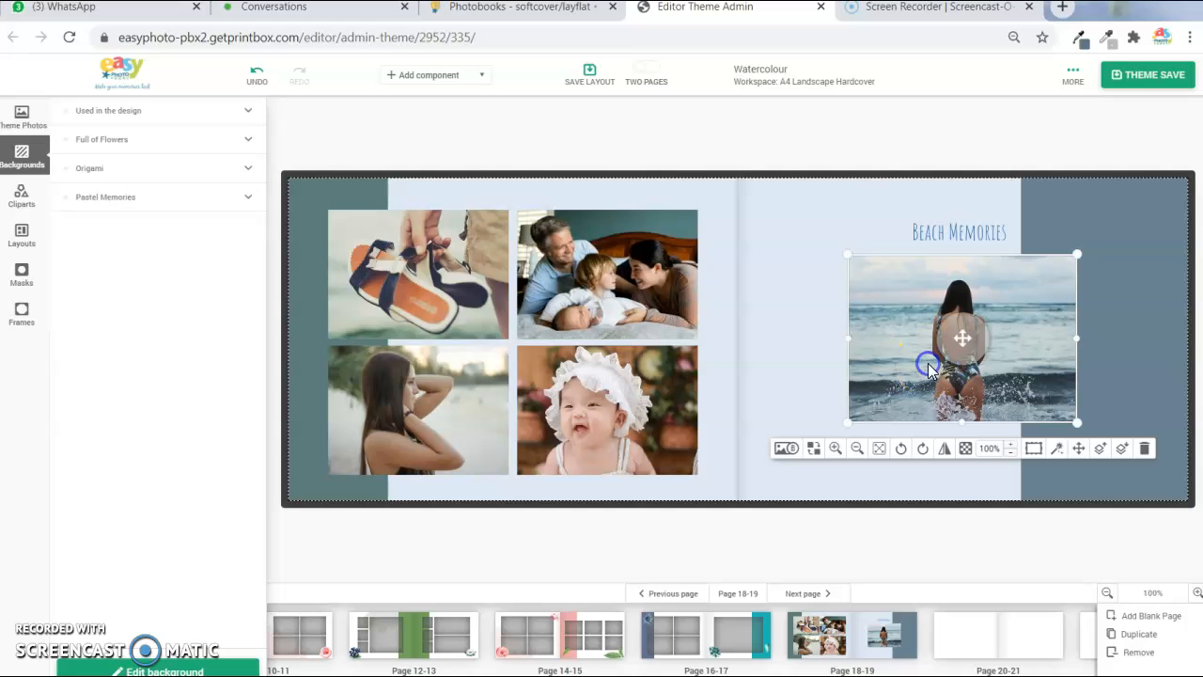
pyautogui.click(1033, 448)
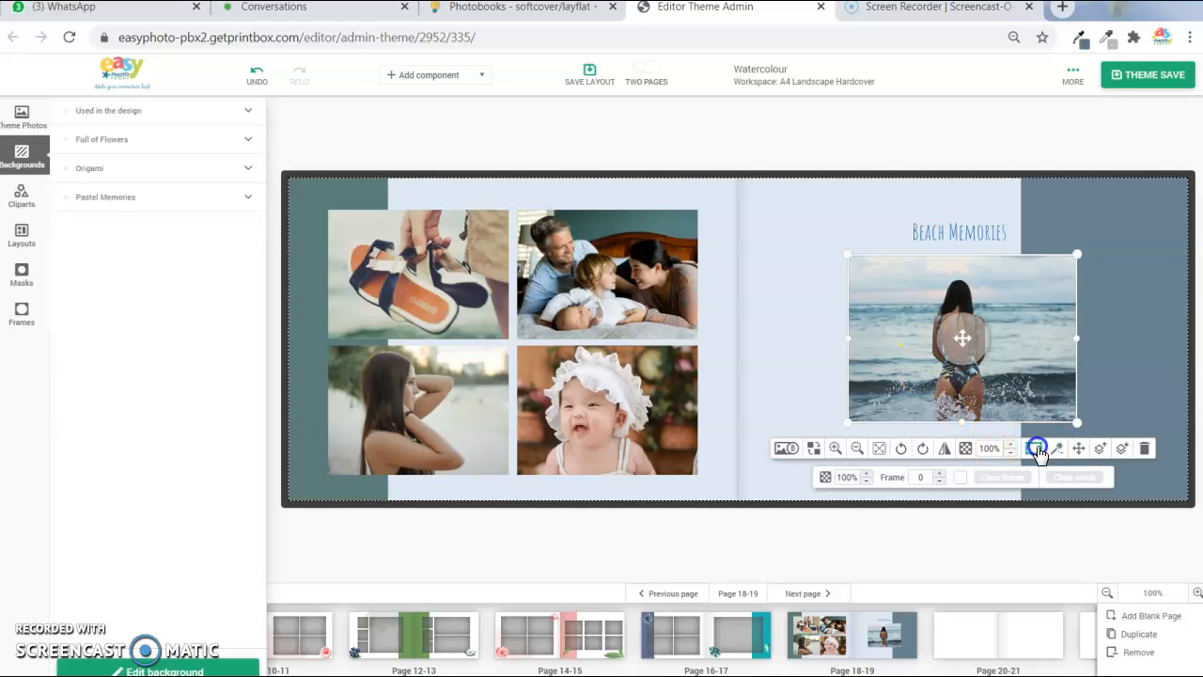
pyautogui.click(938, 474)
pyautogui.click(938, 474)
pyautogui.click(938, 473)
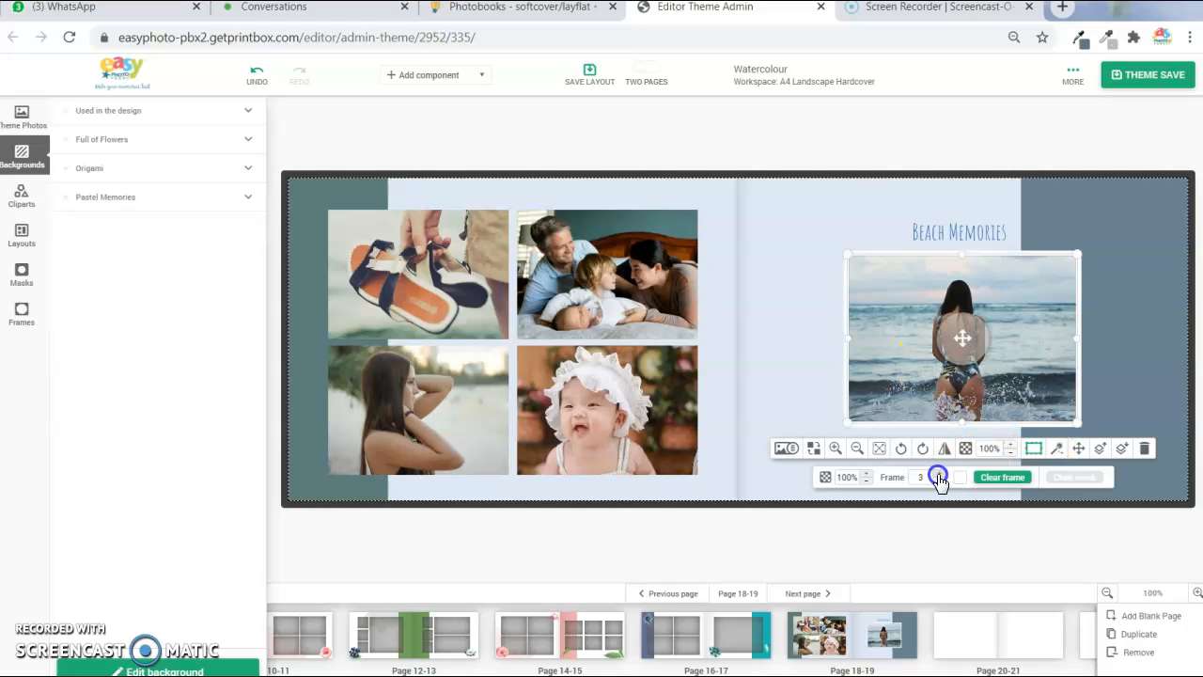
pyautogui.click(938, 474)
pyautogui.click(939, 474)
pyautogui.click(939, 475)
pyautogui.click(938, 475)
pyautogui.click(939, 474)
pyautogui.click(939, 474)
pyautogui.click(938, 481)
pyautogui.click(938, 481)
pyautogui.click(938, 481)
pyautogui.click(938, 481)
pyautogui.click(938, 481)
pyautogui.click(937, 481)
pyautogui.click(938, 482)
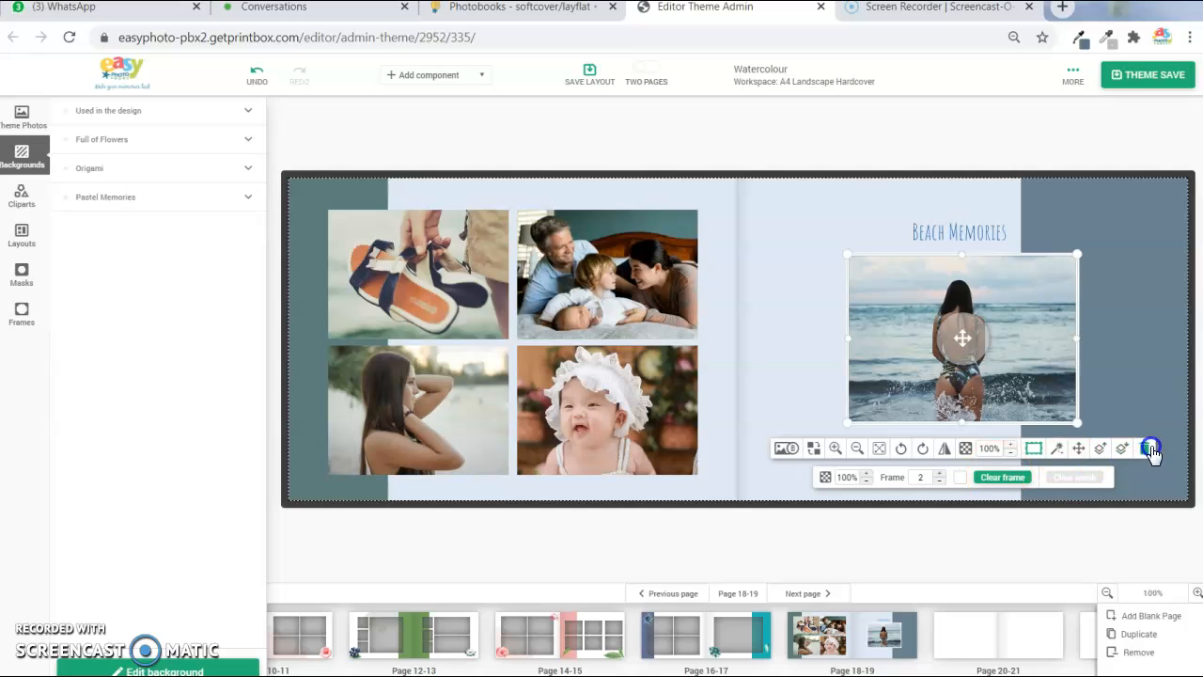
pyautogui.click(786, 380)
# Add a white frame with thickness 2 to all four photos on the left page together
pyautogui.moveTo(607, 234); pyautogui.dragTo(570, 409)
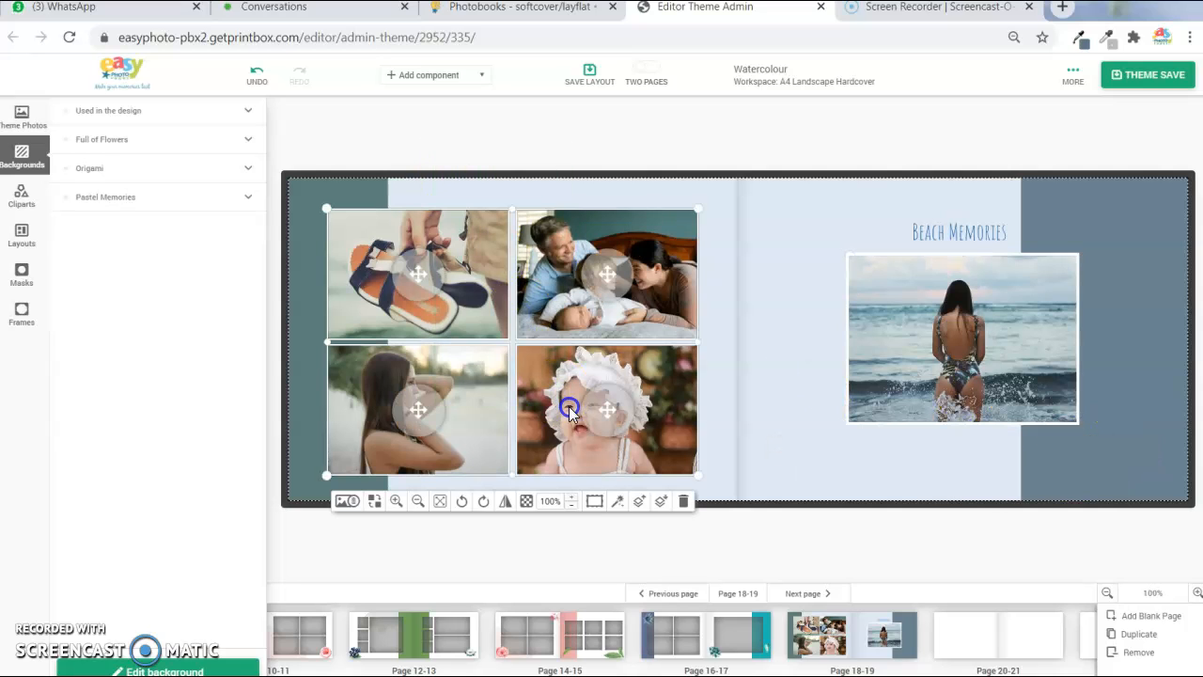
pyautogui.click(593, 501)
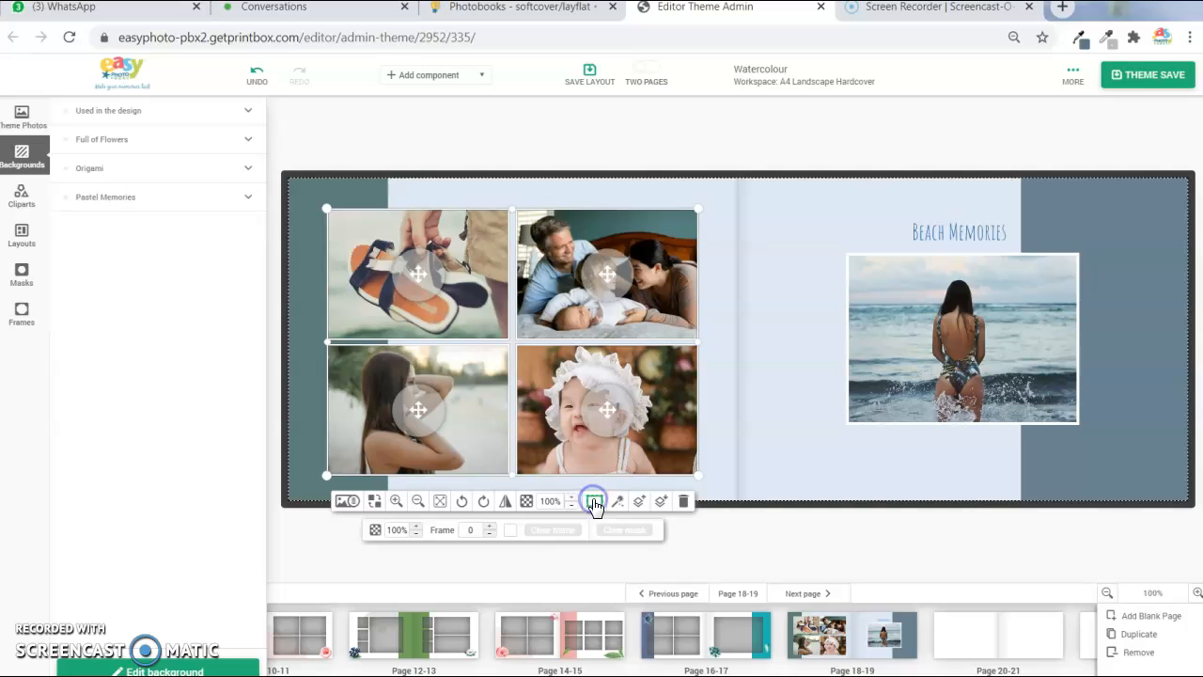
pyautogui.click(489, 526)
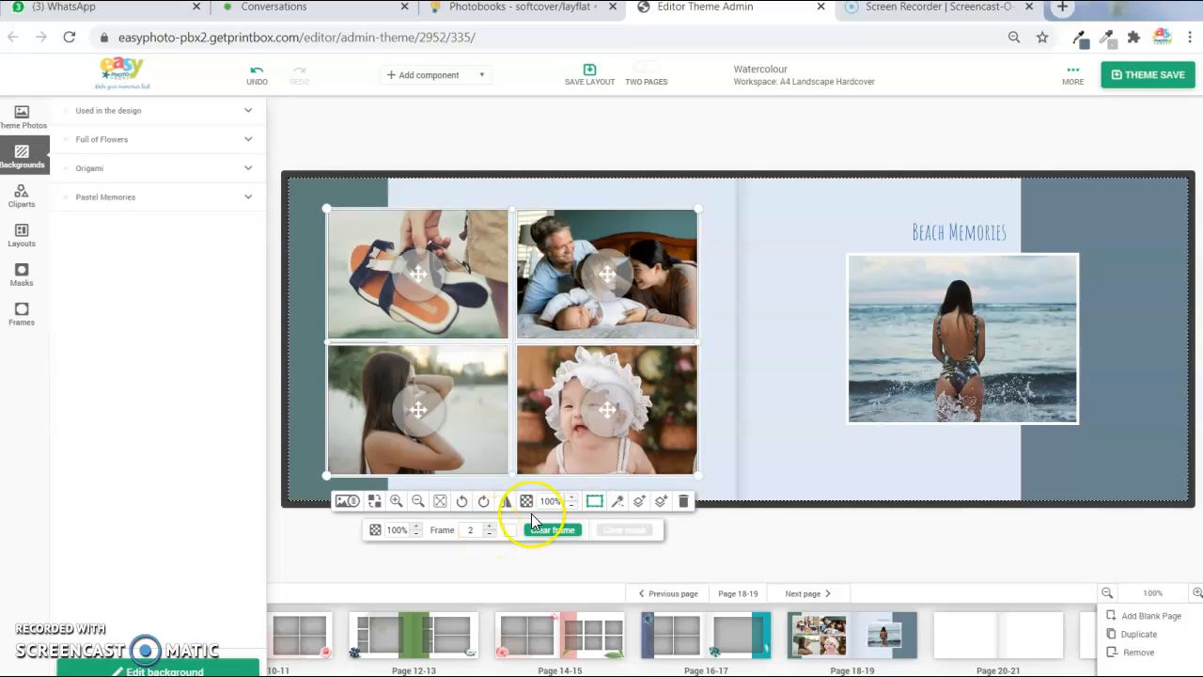
pyautogui.click(773, 460)
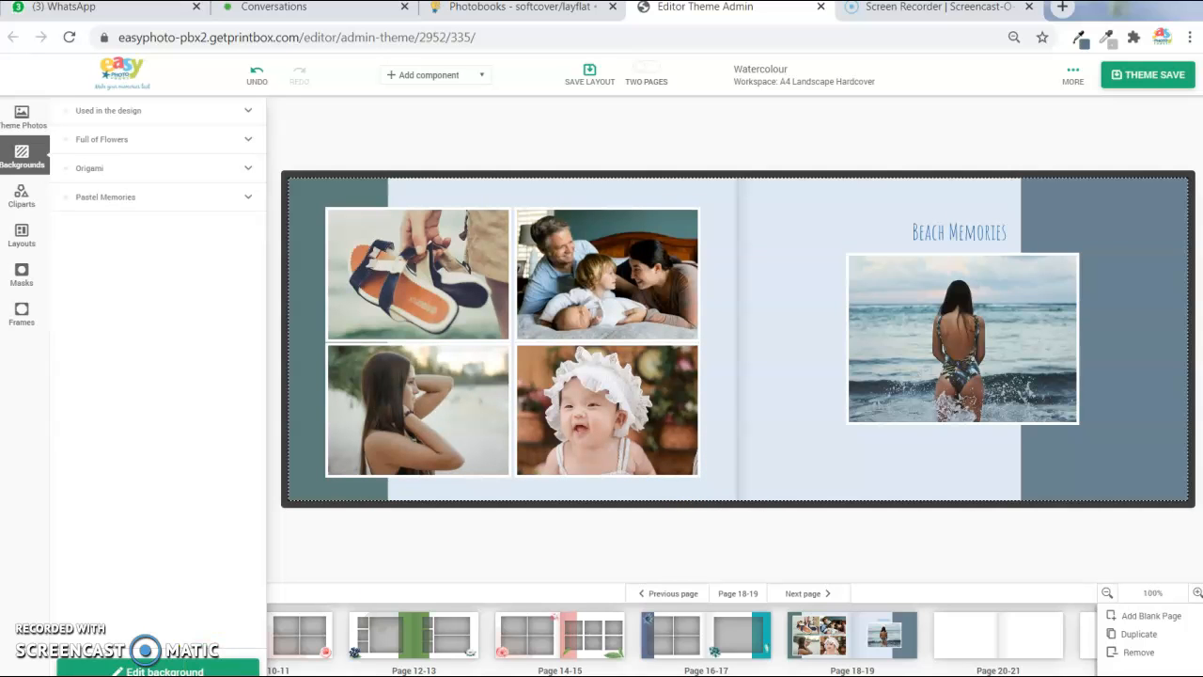